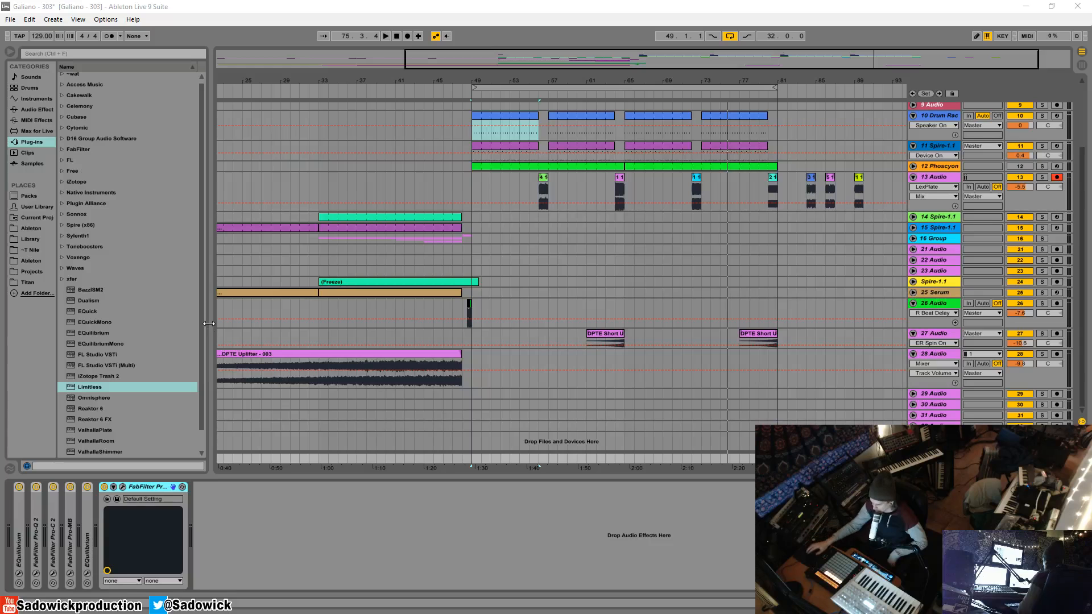
# Open the master's FabFilter Pro-L window and load the Limitless plug-in just before Pro-L in the master chain.
pyautogui.click(121, 487)
pyautogui.moveTo(558, 271); pyautogui.dragTo(541, 216)
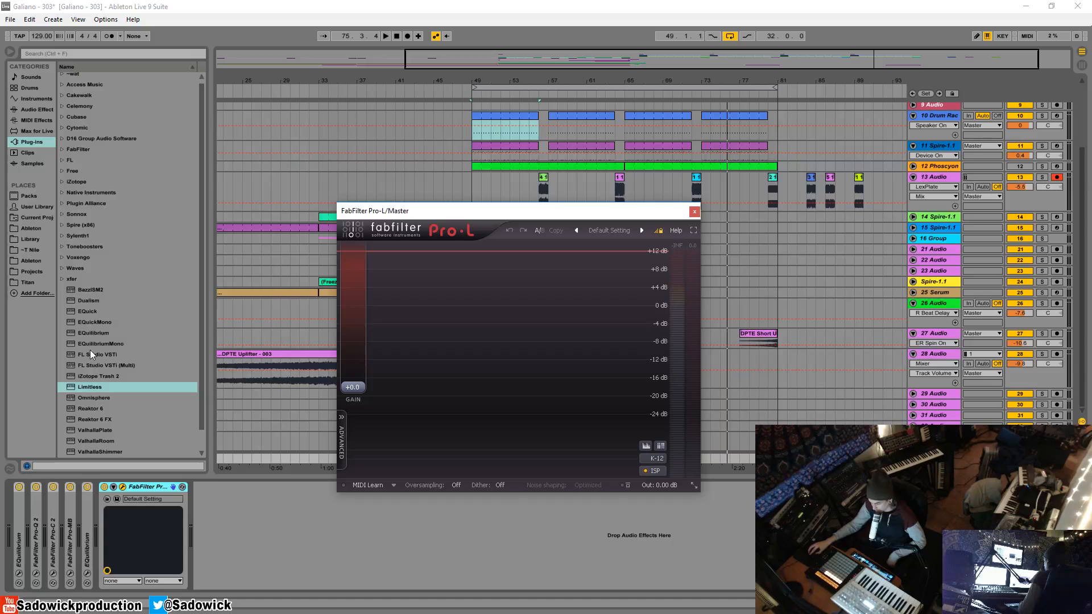
pyautogui.click(104, 344)
pyautogui.scroll(-1, 113, 353)
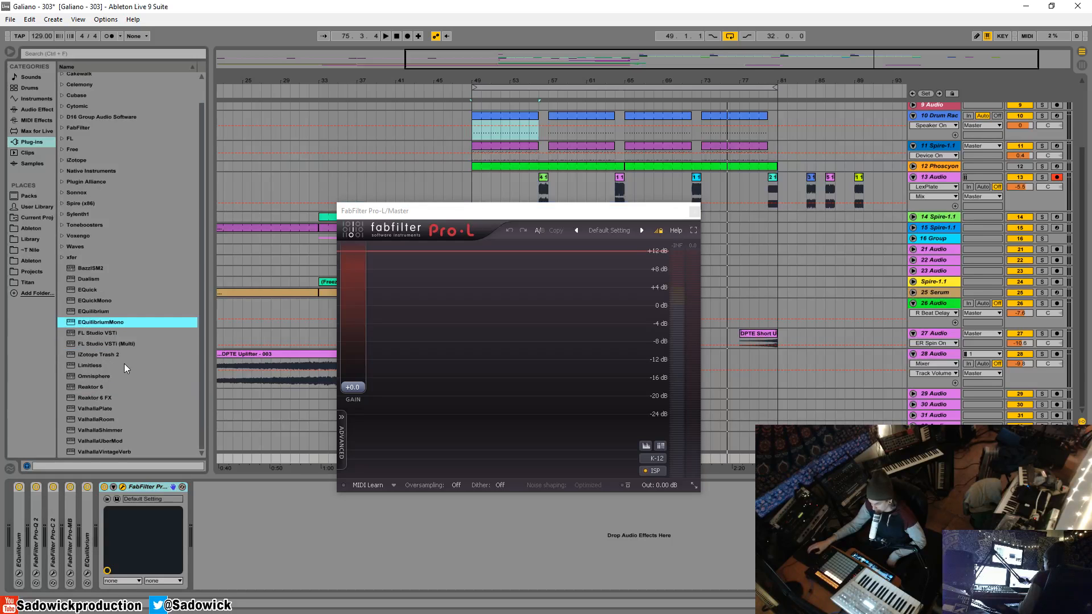
pyautogui.doubleClick(87, 365)
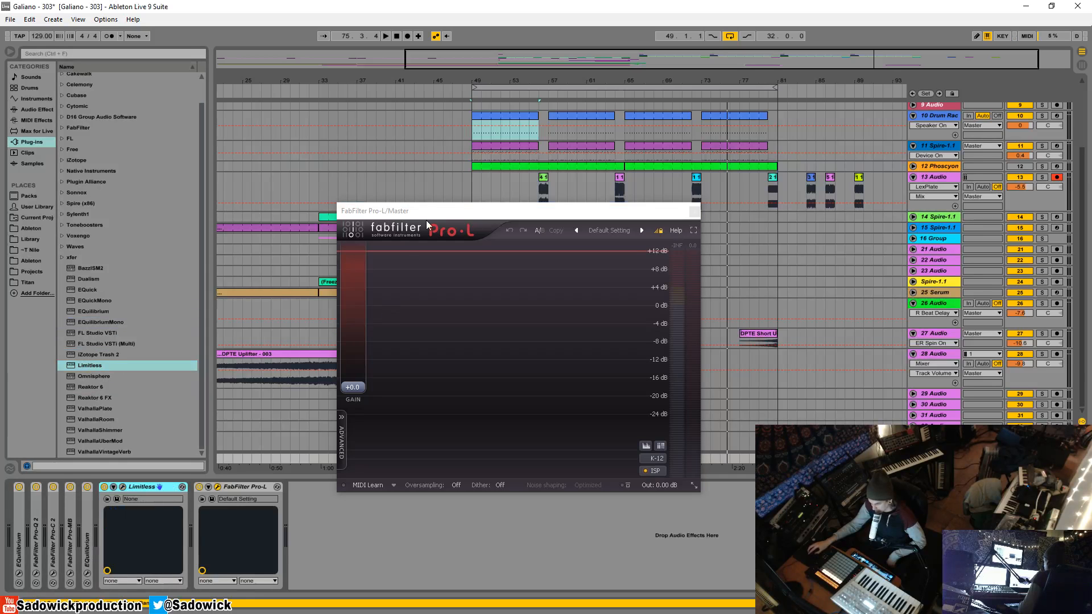
# Open the FabFilter Pro-L and Limitless windows and arrange them so both limiters are visible together.
pyautogui.click(217, 488)
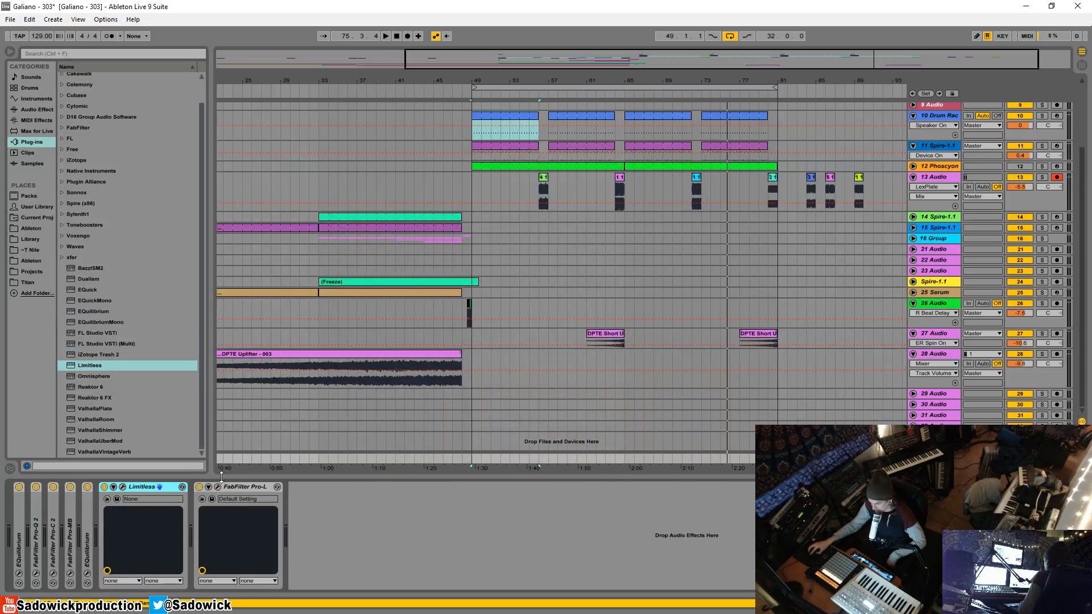
pyautogui.click(219, 487)
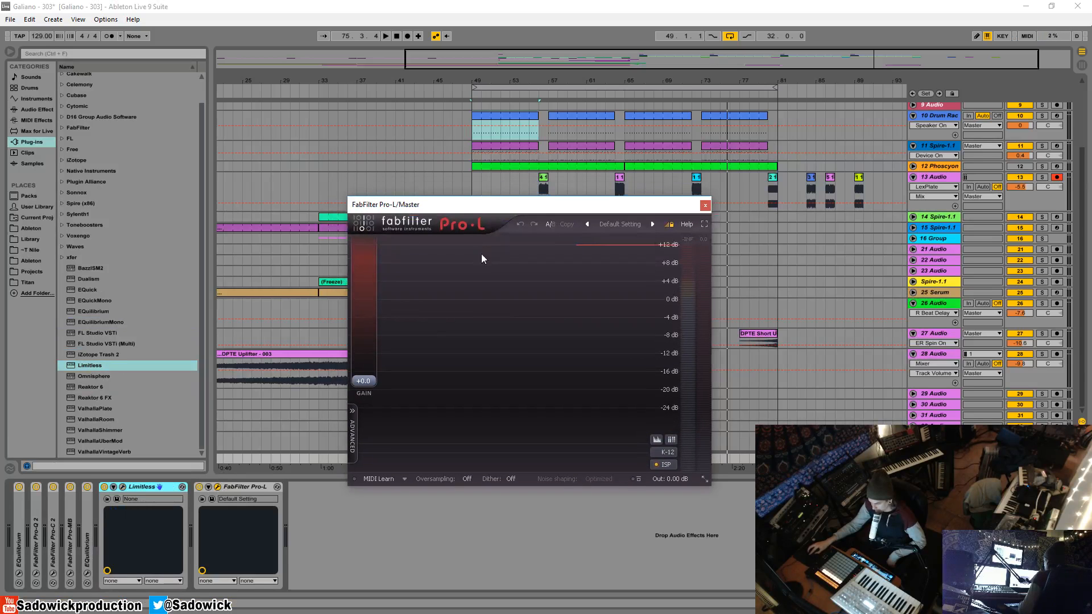
pyautogui.click(123, 488)
pyautogui.moveTo(490, 204); pyautogui.dragTo(193, 84)
pyautogui.moveTo(673, 208); pyautogui.dragTo(681, 306)
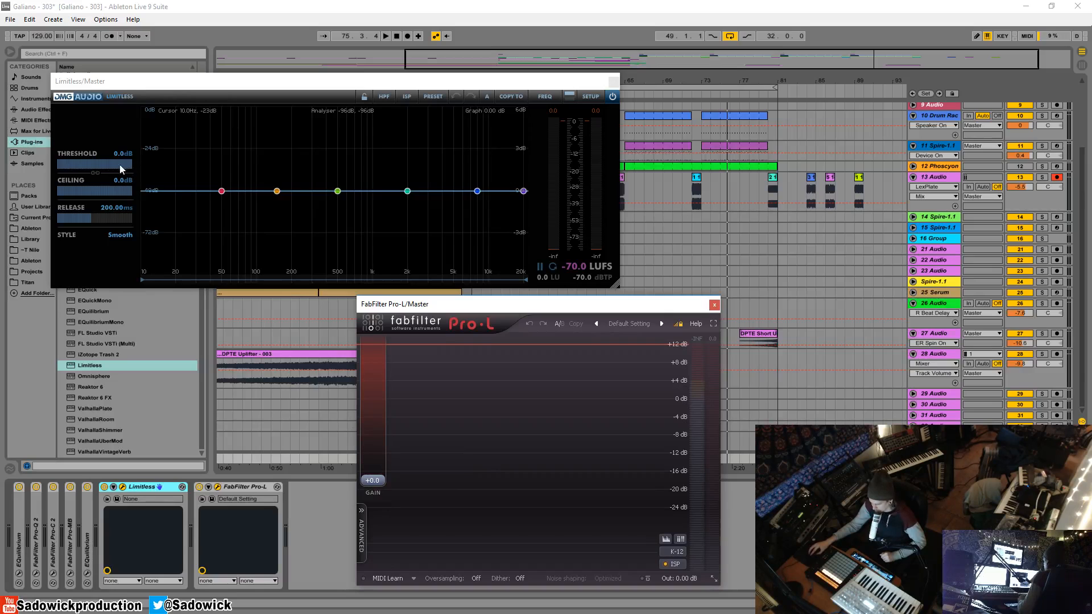
pyautogui.moveTo(168, 80); pyautogui.dragTo(156, 77)
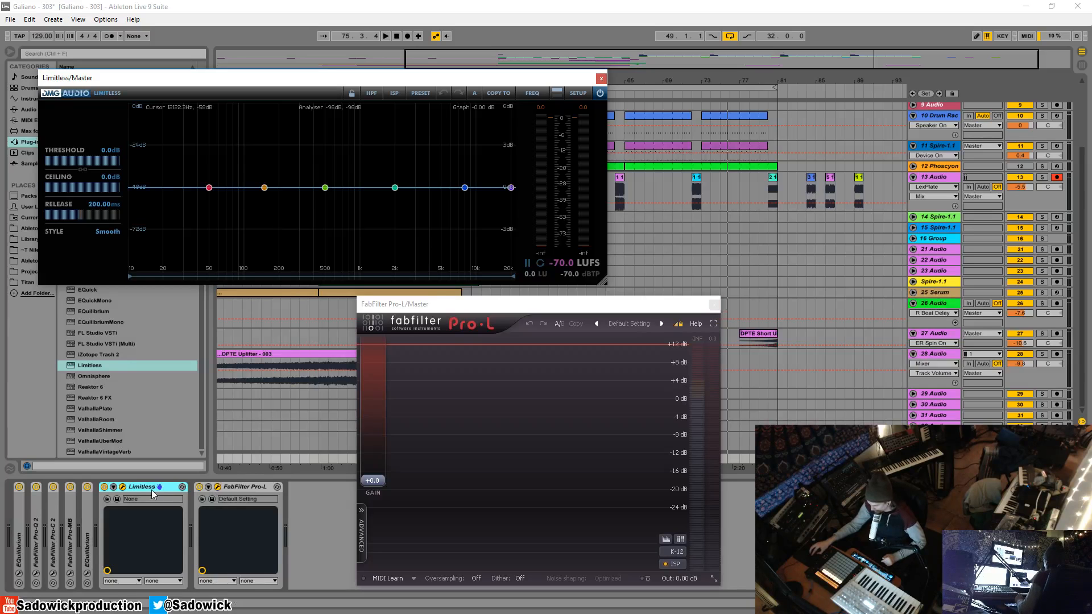
# Bypass Limitless on the master and close its window, leaving the Pro-L window moved aside.
pyautogui.click(105, 487)
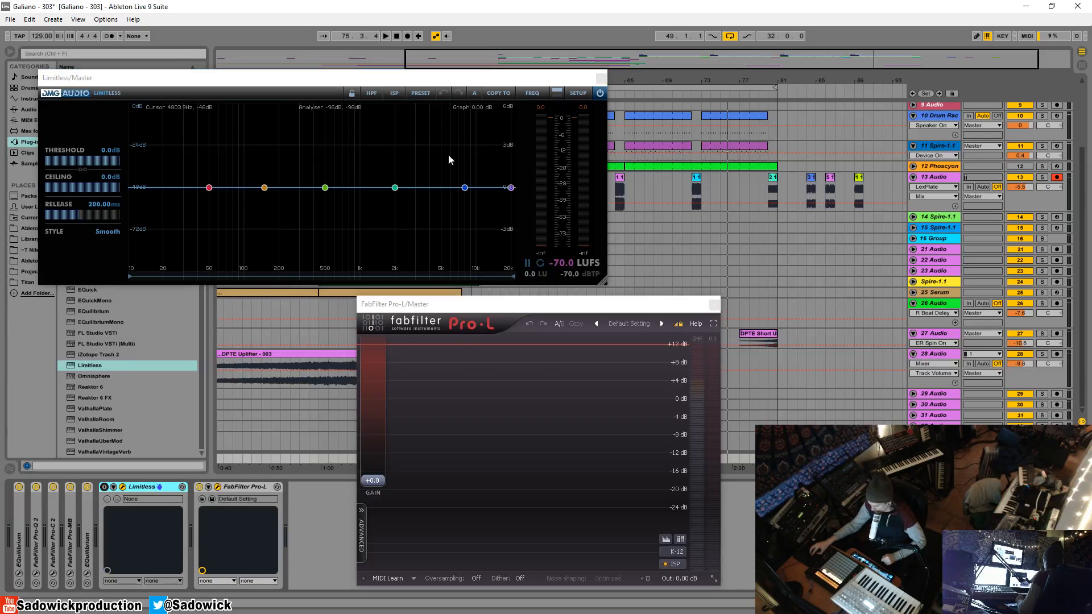
pyautogui.click(602, 81)
pyautogui.moveTo(585, 302); pyautogui.dragTo(371, 268)
# Play the arrangement from the first Drum Rack clip at bar 49 and watch Pro-L's level display.
pyautogui.click(497, 116)
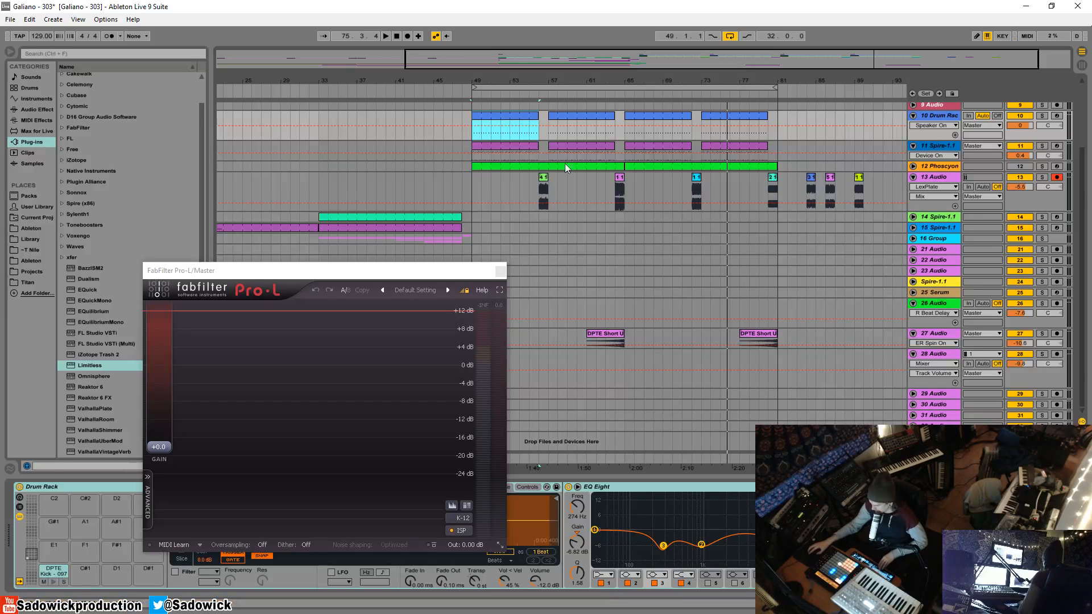
pyautogui.press('space')
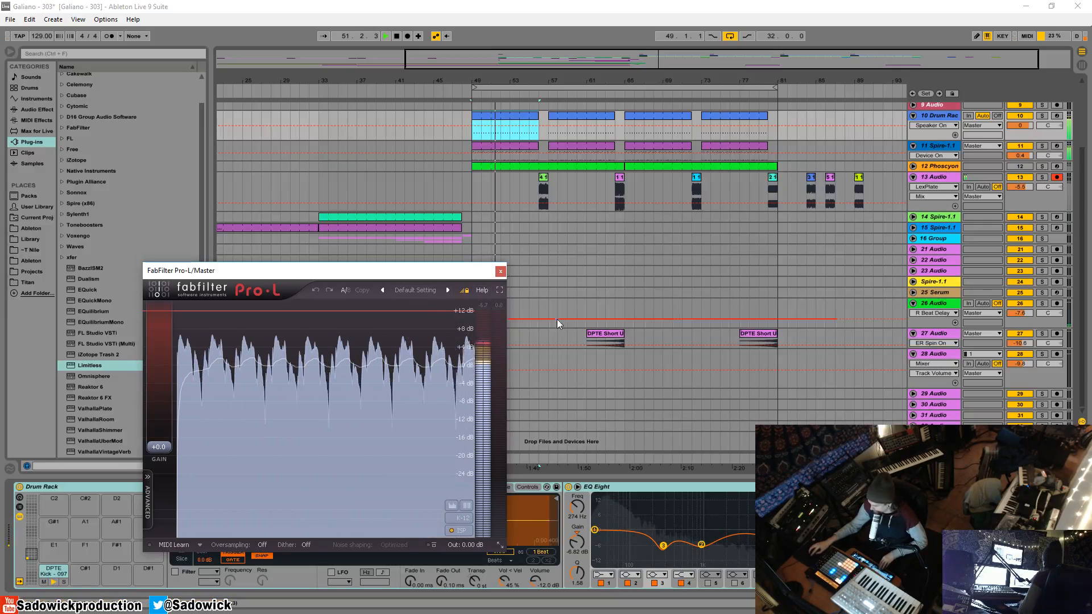
pyautogui.press('space')
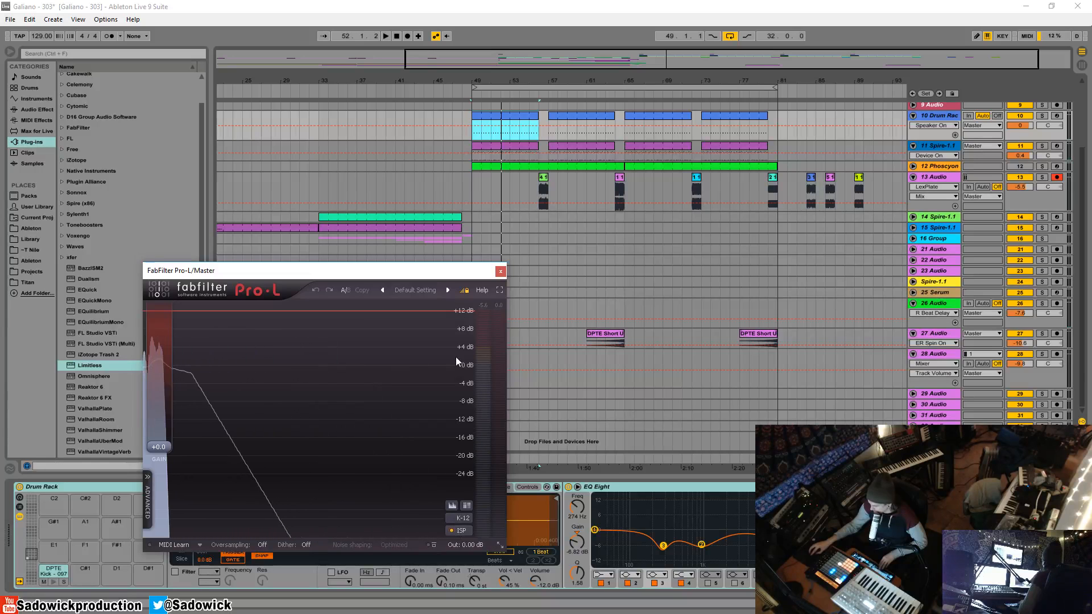
# Try the -16 dB meter scale in Pro-L and play the loop briefly to check the display.
pyautogui.click(462, 518)
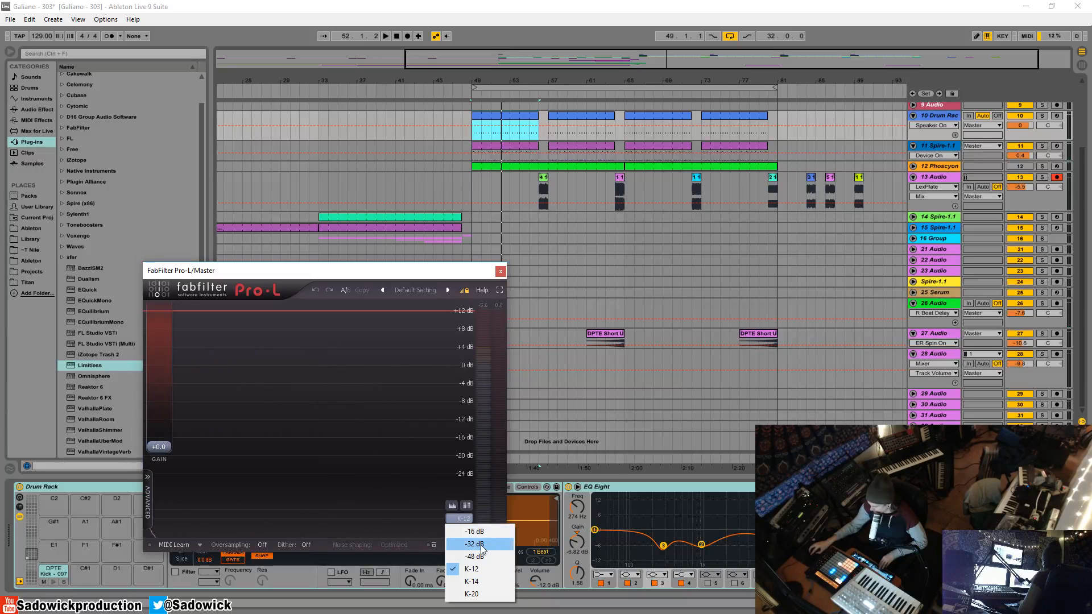
pyautogui.click(455, 523)
pyautogui.press('space')
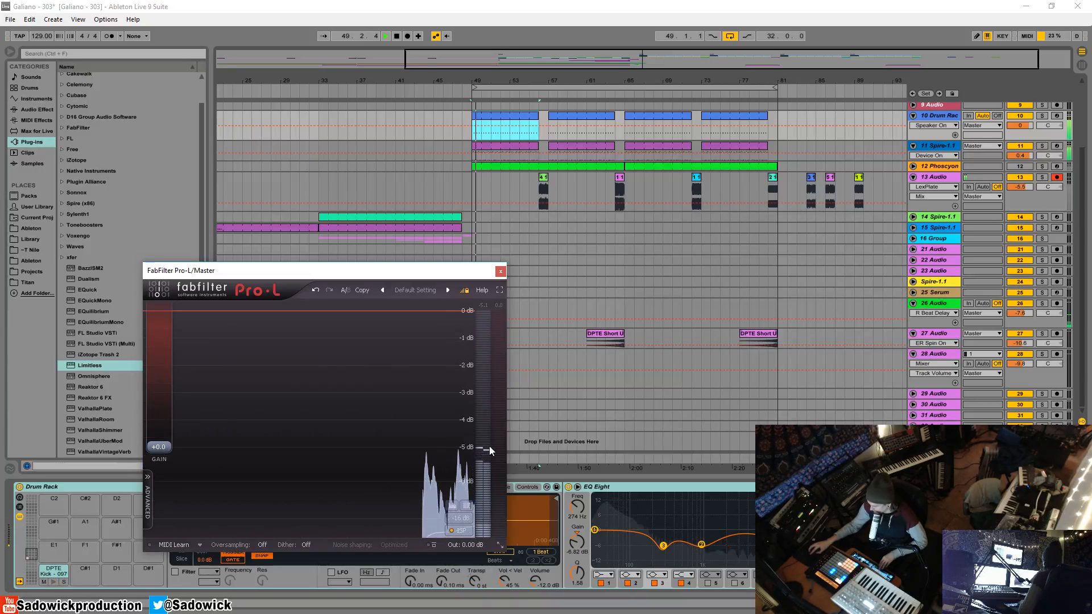
pyautogui.press('space')
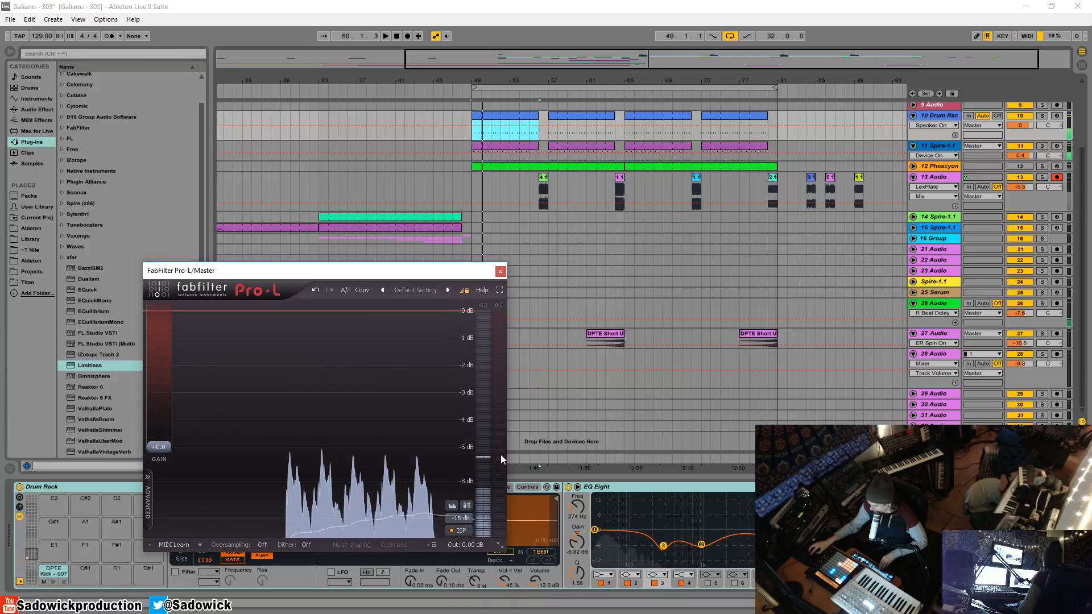
# Set Pro-L's meter scale to -32 dB and play short passages to check the kick peaks.
pyautogui.click(463, 520)
pyautogui.click(473, 547)
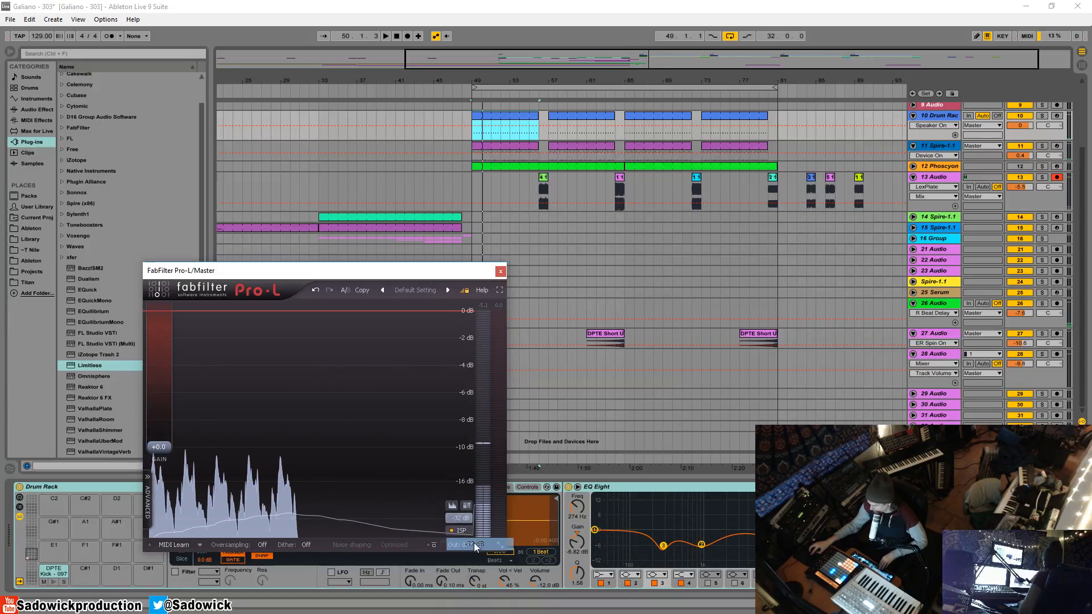
pyautogui.press('space')
pyautogui.press('space')
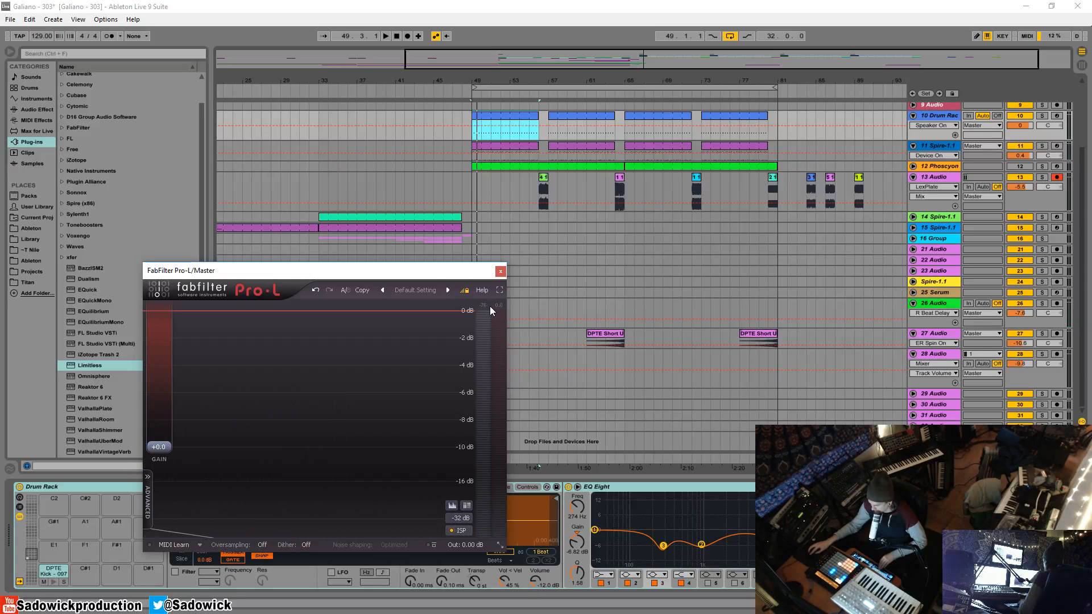
pyautogui.press('space')
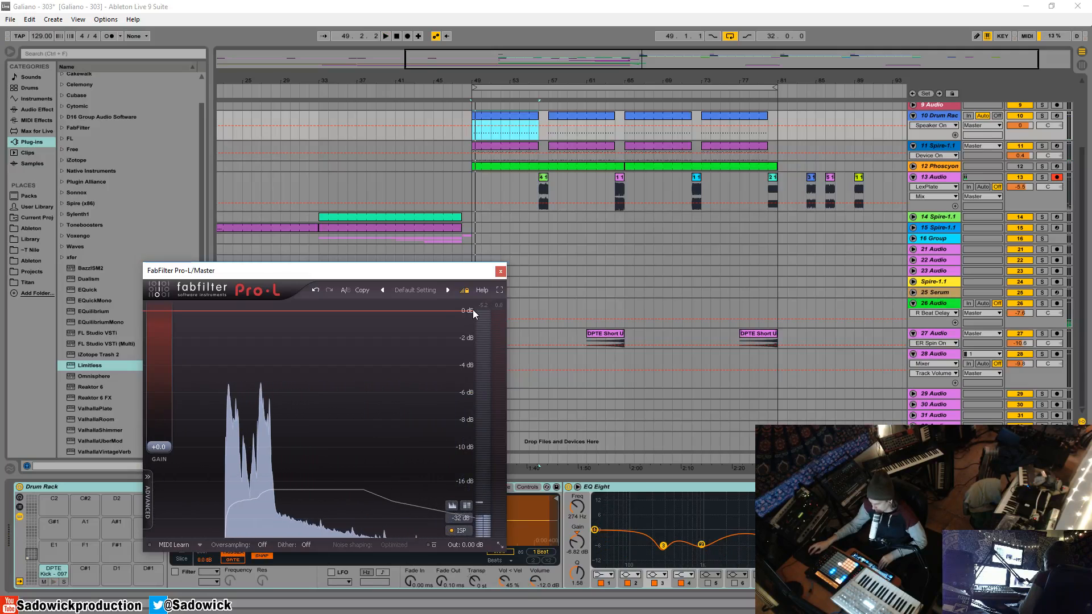
# Raise Pro-L's gain to about +6.9 dB, playing the drop to judge how much the peaks are limited.
pyautogui.moveTo(161, 450)
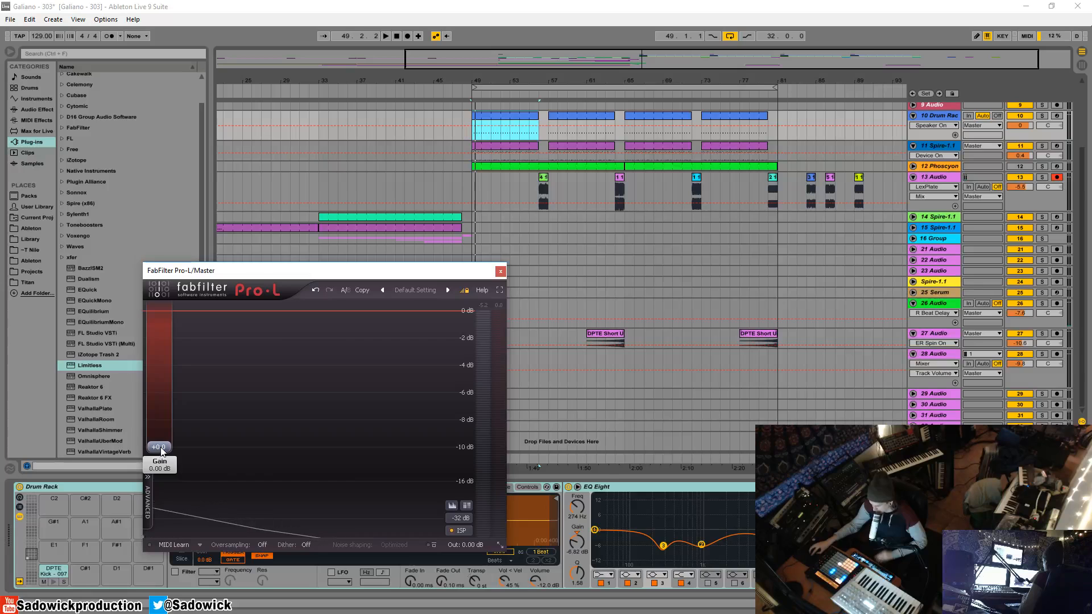
pyautogui.moveTo(163, 452); pyautogui.dragTo(163, 416)
pyautogui.press('space')
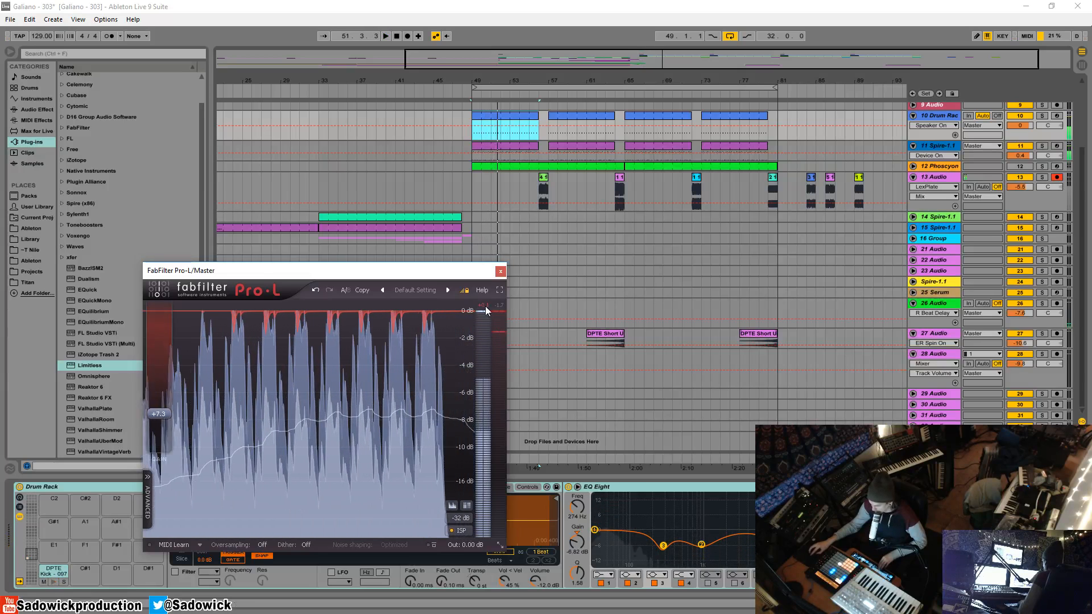
pyautogui.press('space')
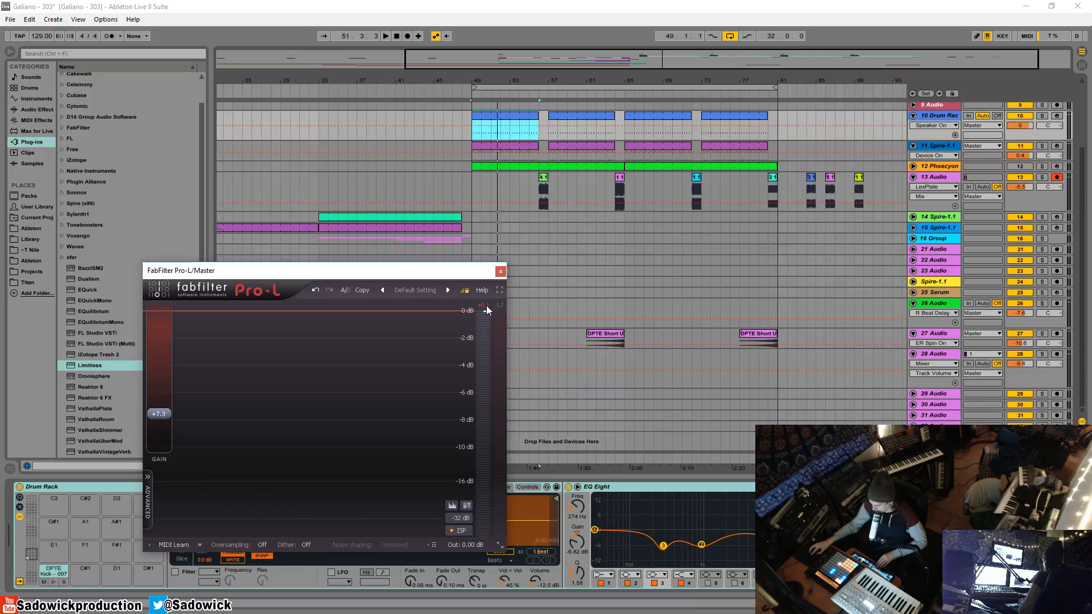
pyautogui.press('space')
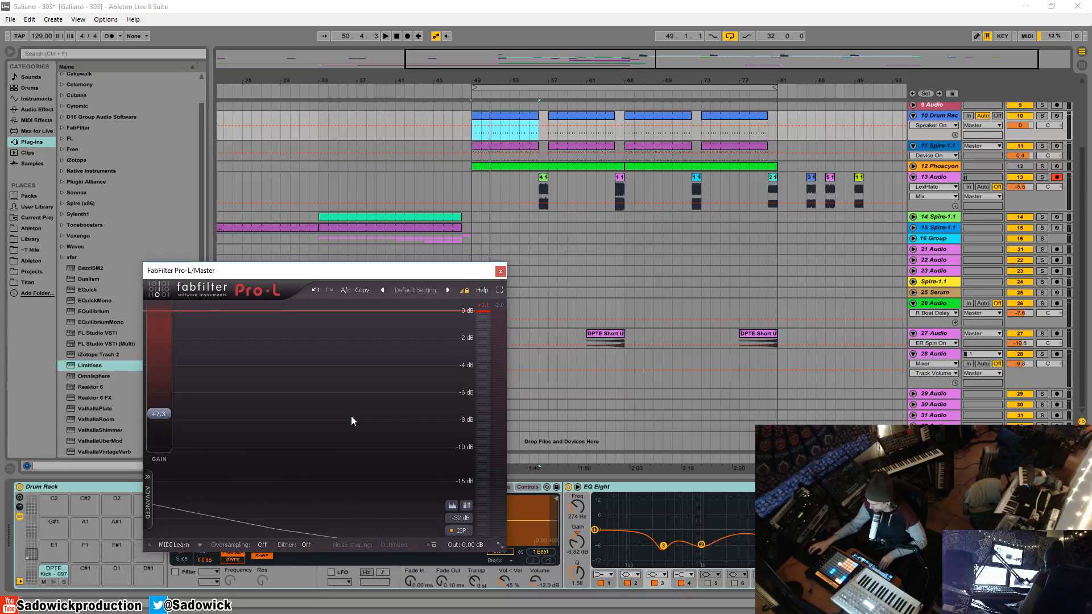
pyautogui.press('space')
pyautogui.moveTo(418, 277); pyautogui.dragTo(436, 204)
pyautogui.moveTo(190, 343); pyautogui.dragTo(184, 348)
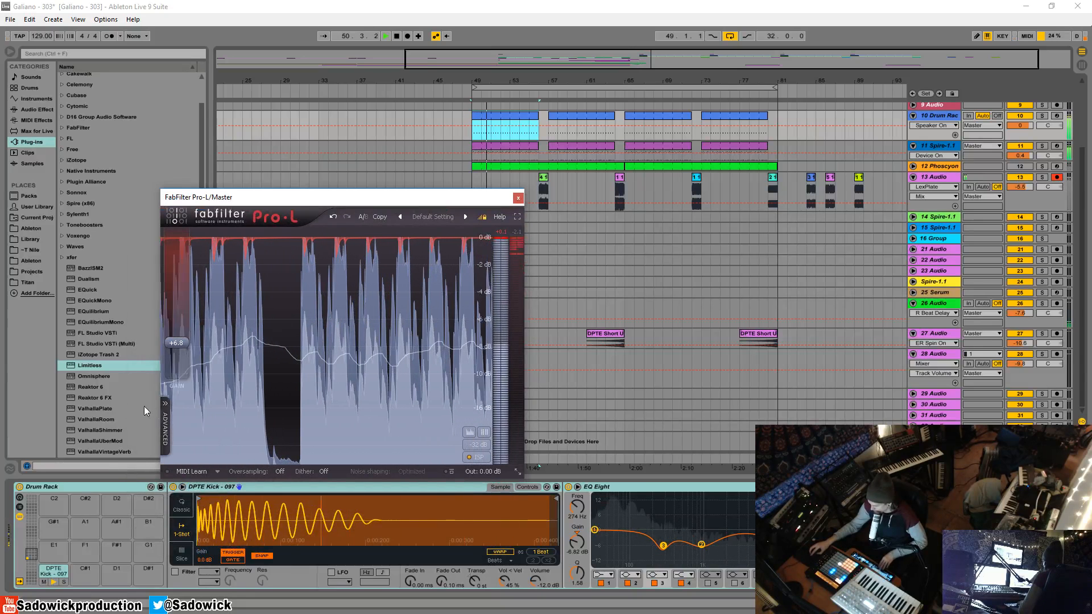
pyautogui.moveTo(177, 343); pyautogui.dragTo(179, 348)
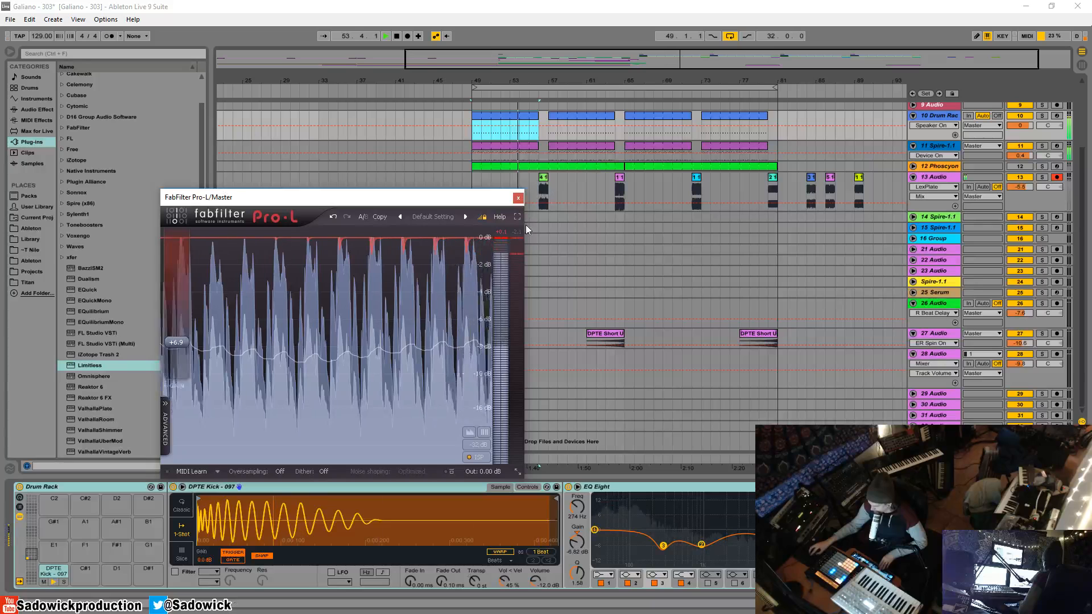
pyautogui.press('space')
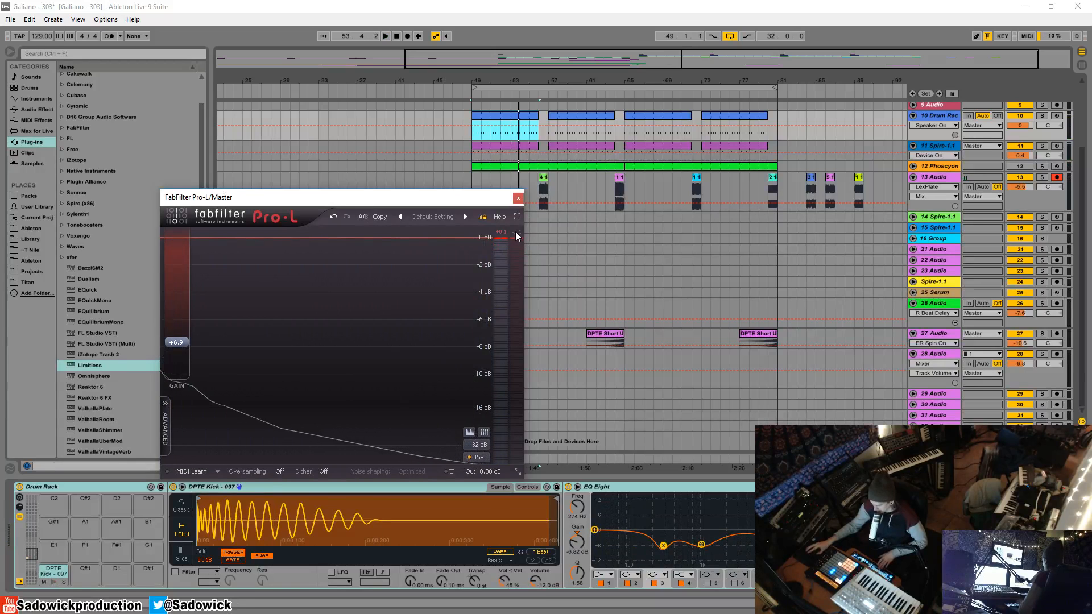
pyautogui.moveTo(177, 344)
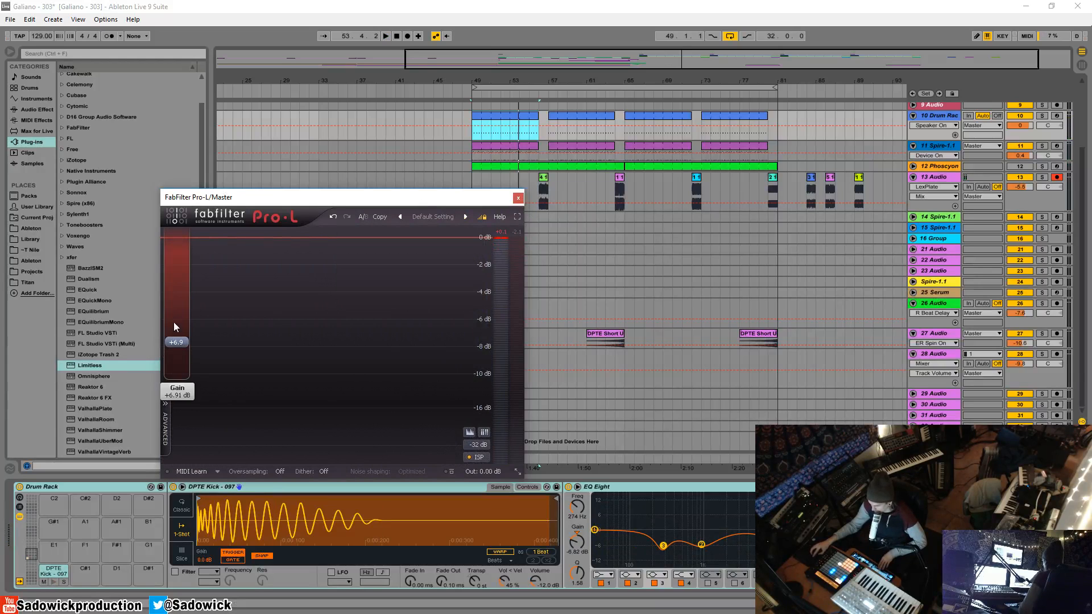
# Show Pro-L's advanced settings and raise the lookahead to 0.82 ms while listening to the loop.
pyautogui.press('space')
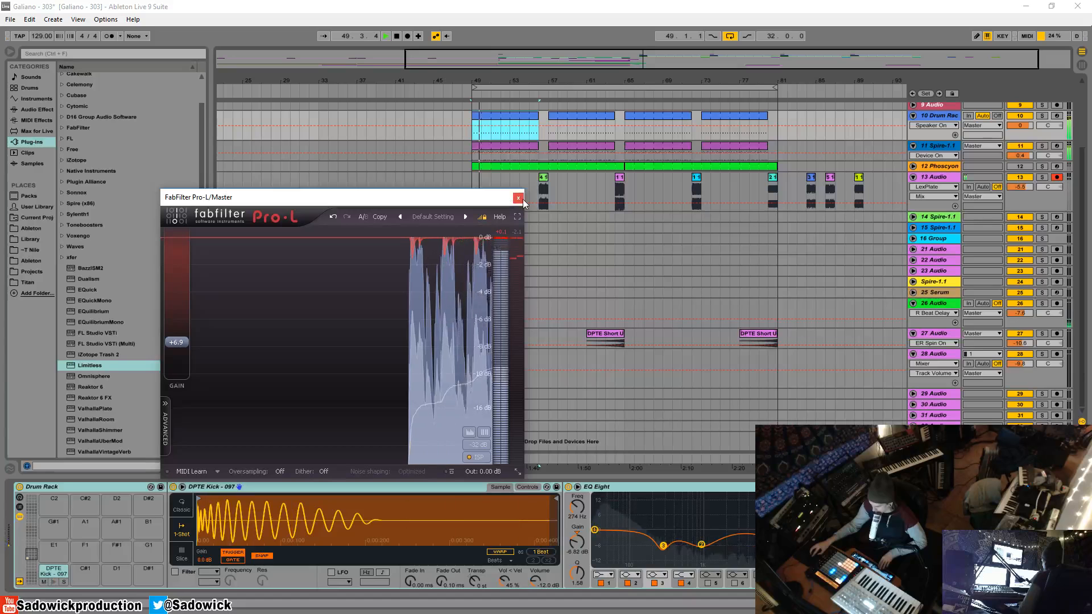
pyautogui.click(165, 408)
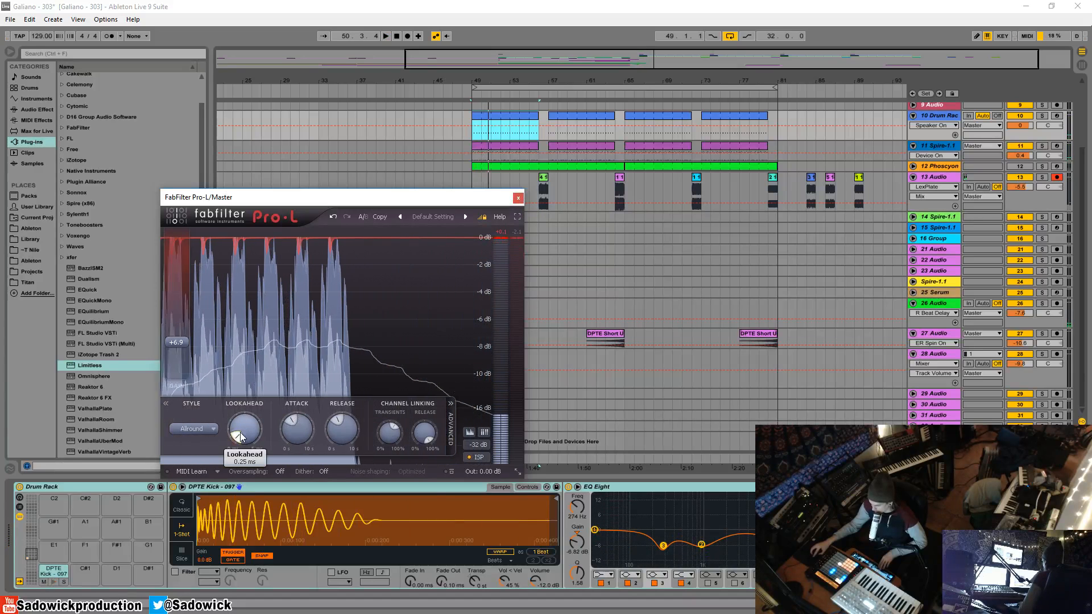
pyautogui.scroll(3, 243, 430)
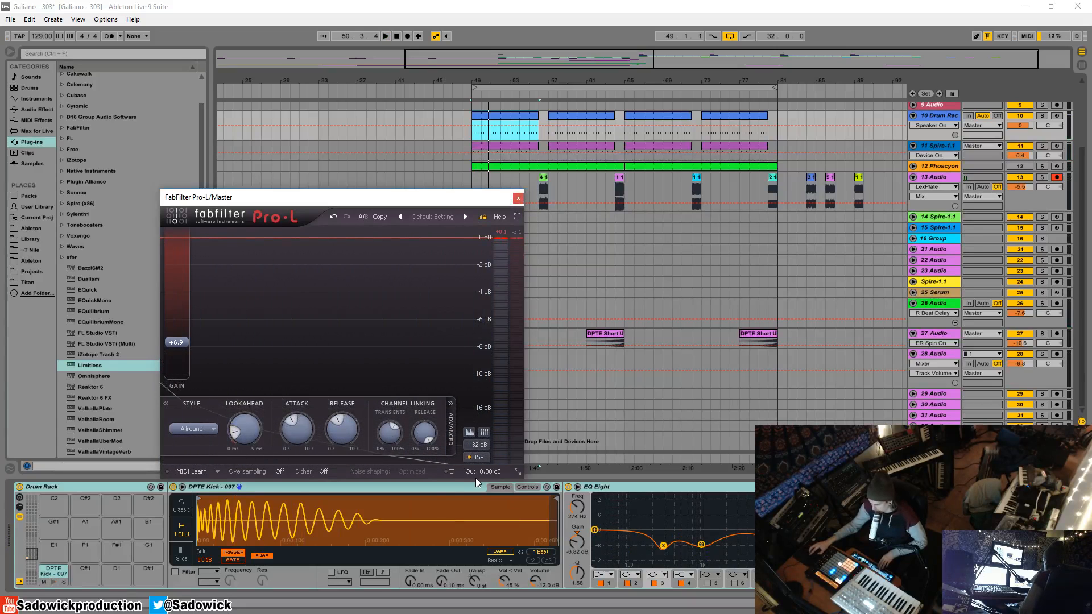
pyautogui.press('space')
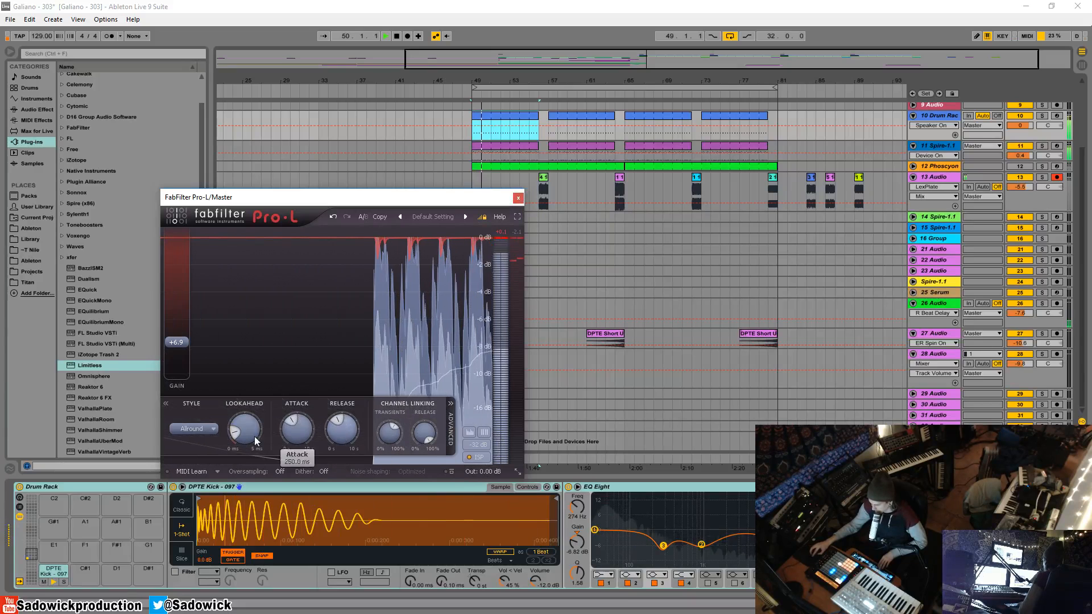
pyautogui.scroll(1, 233, 431)
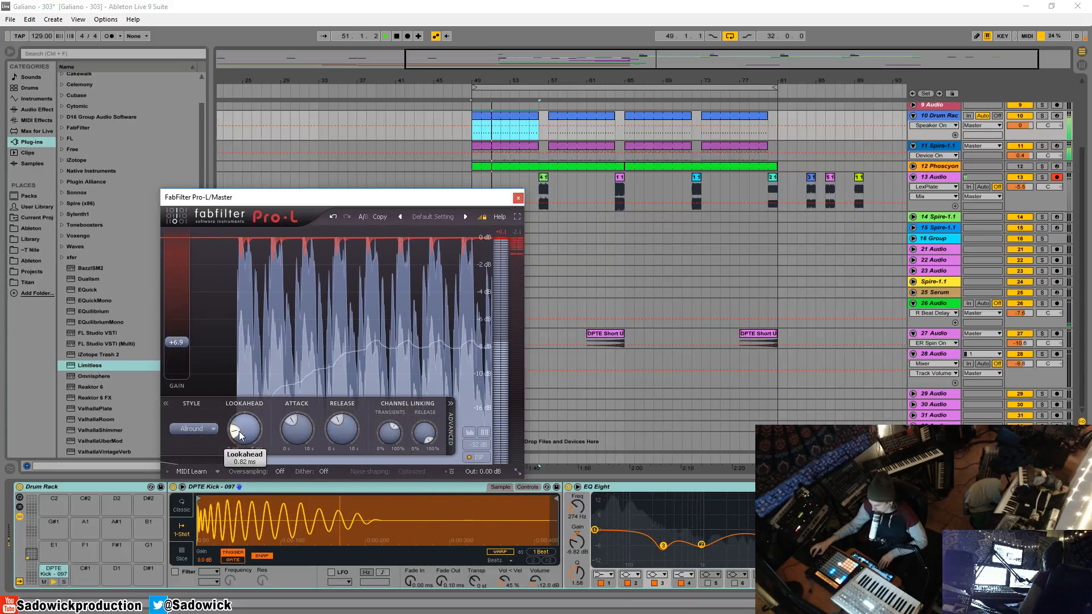
# Change Pro-L's limiting style to Transparent, listen to the result and stop playback.
pyautogui.click(188, 430)
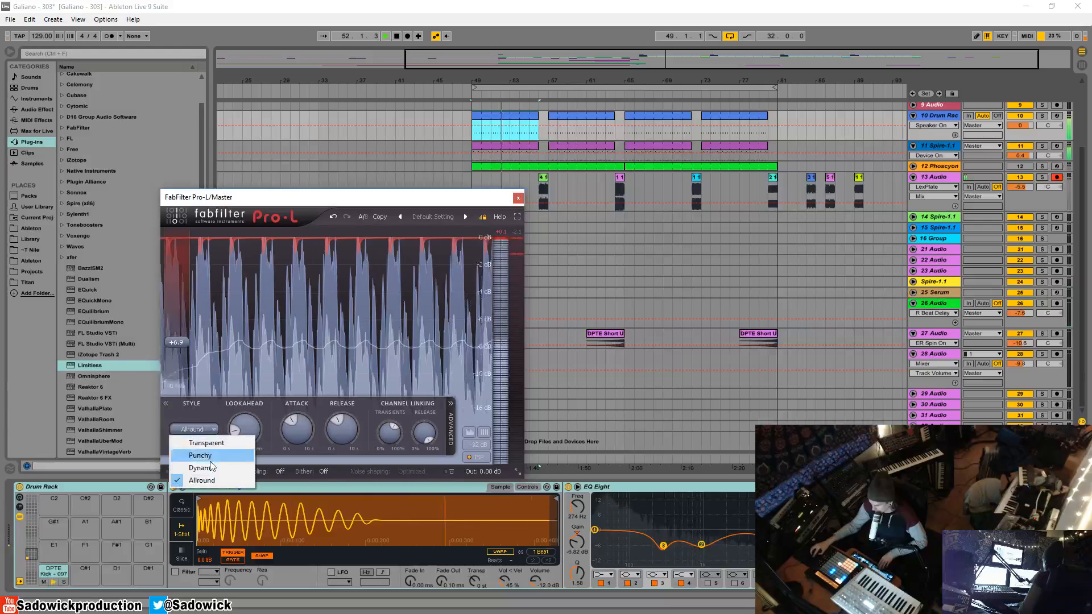
pyautogui.click(202, 443)
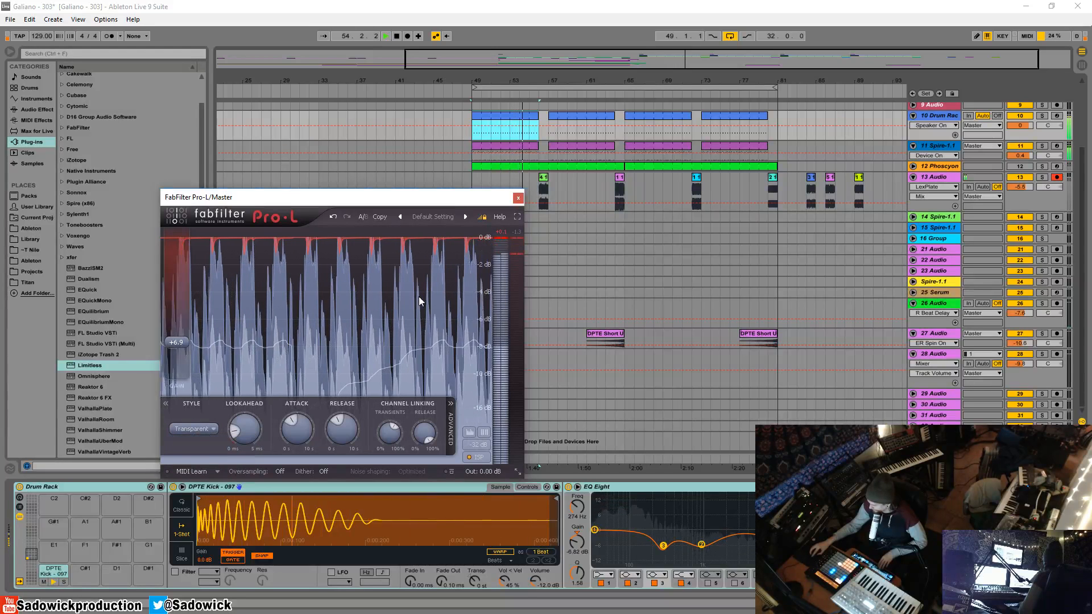
pyautogui.press('space')
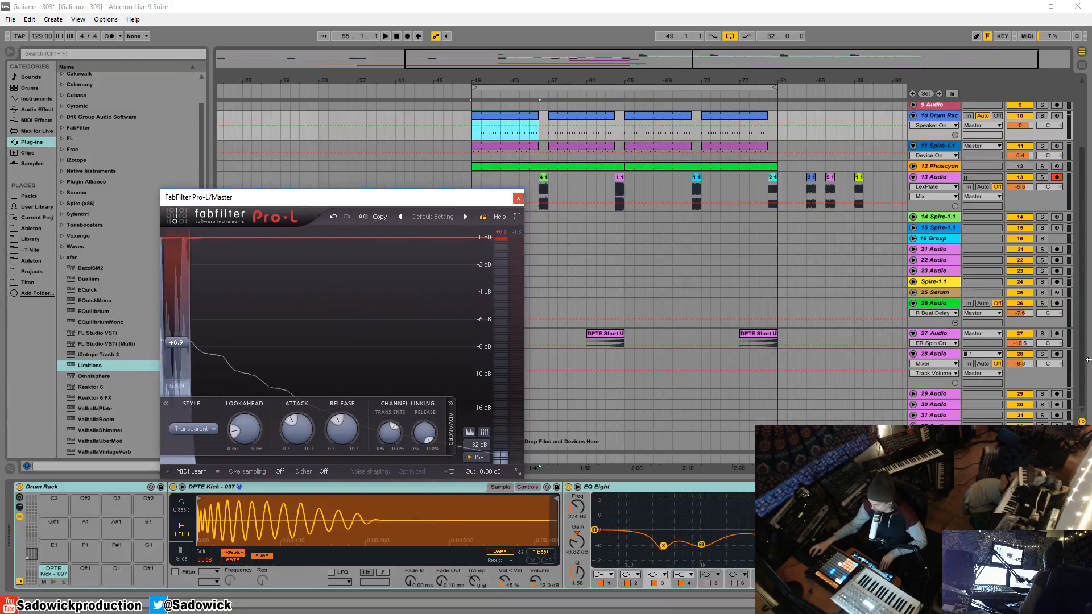
# Close the Pro-L window and bypass Pro-L, then enable Limitless on the master and open its window.
pyautogui.click(518, 199)
pyautogui.click(519, 201)
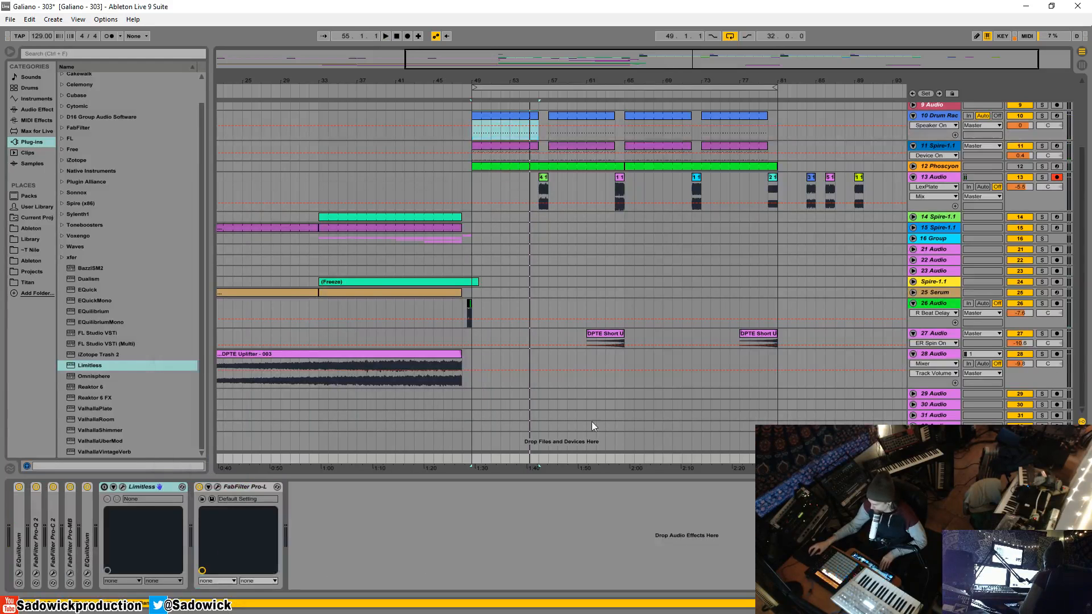
pyautogui.click(197, 487)
pyautogui.click(105, 487)
pyautogui.click(121, 487)
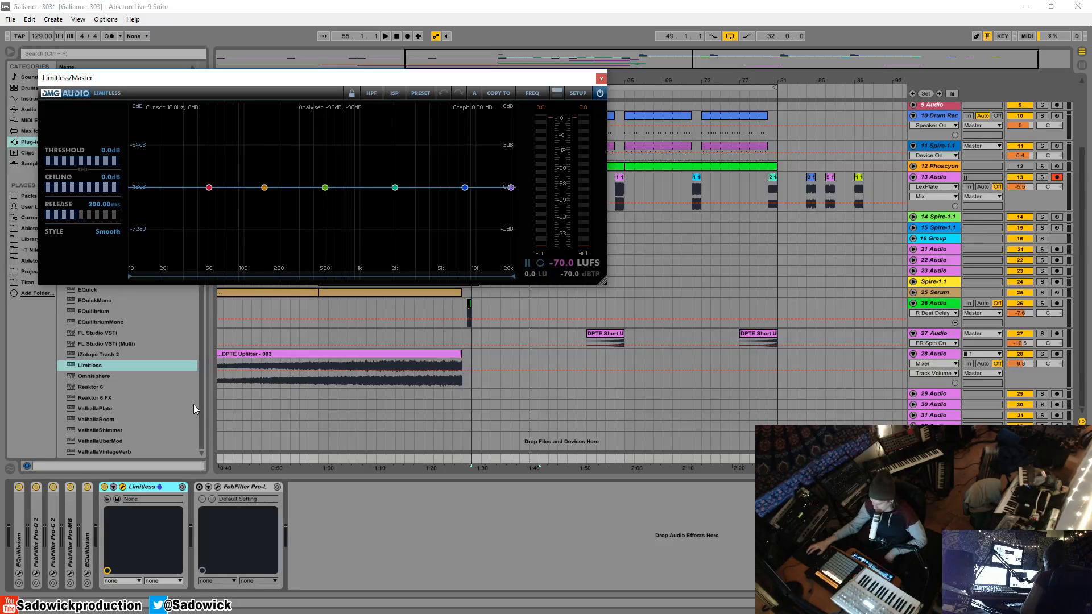
# Check Pro-L's gain setting, close its window and set Limitless's threshold to -6.9 dB.
pyautogui.moveTo(373, 76); pyautogui.dragTo(378, 86)
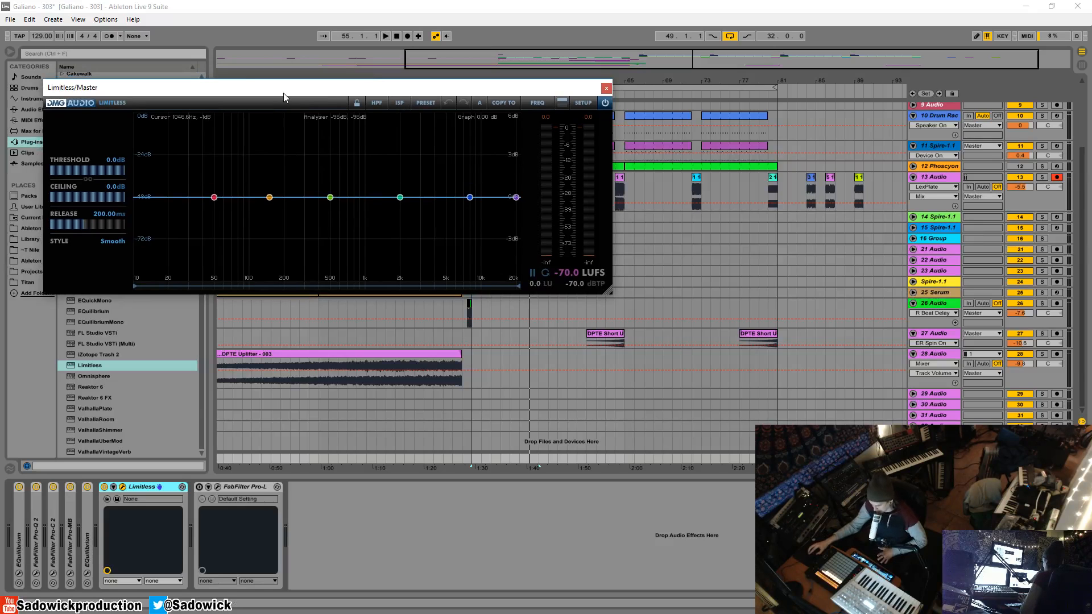
pyautogui.click(217, 487)
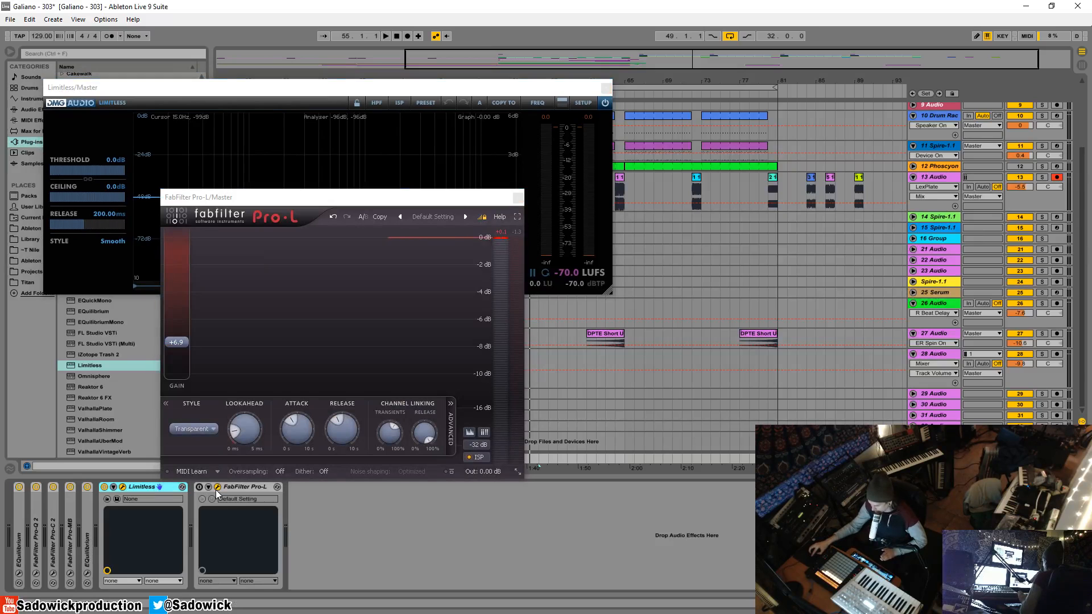
pyautogui.click(218, 488)
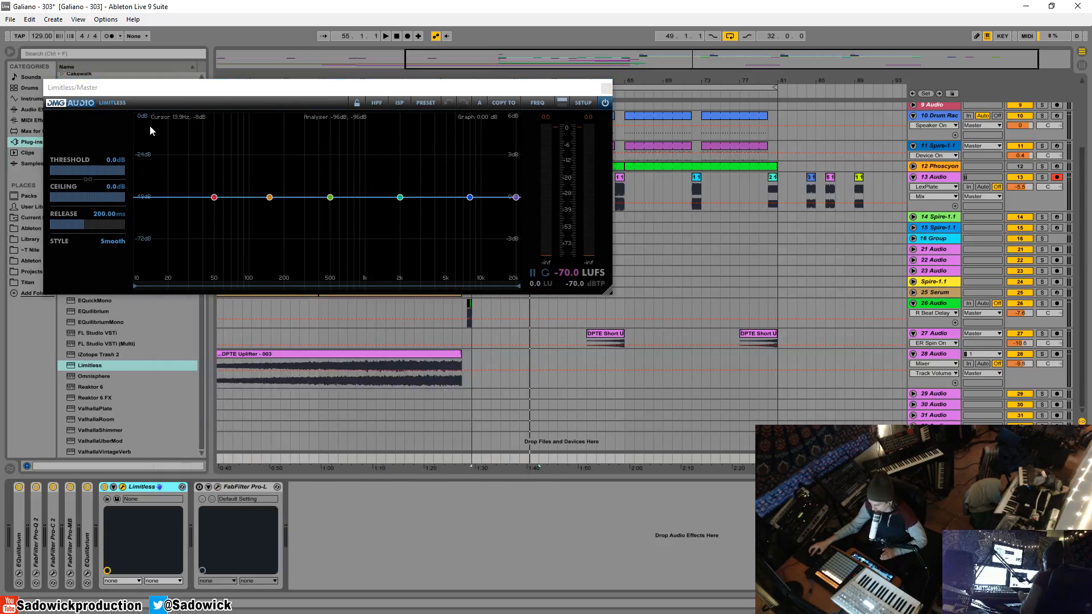
pyautogui.moveTo(120, 175); pyautogui.dragTo(112, 179)
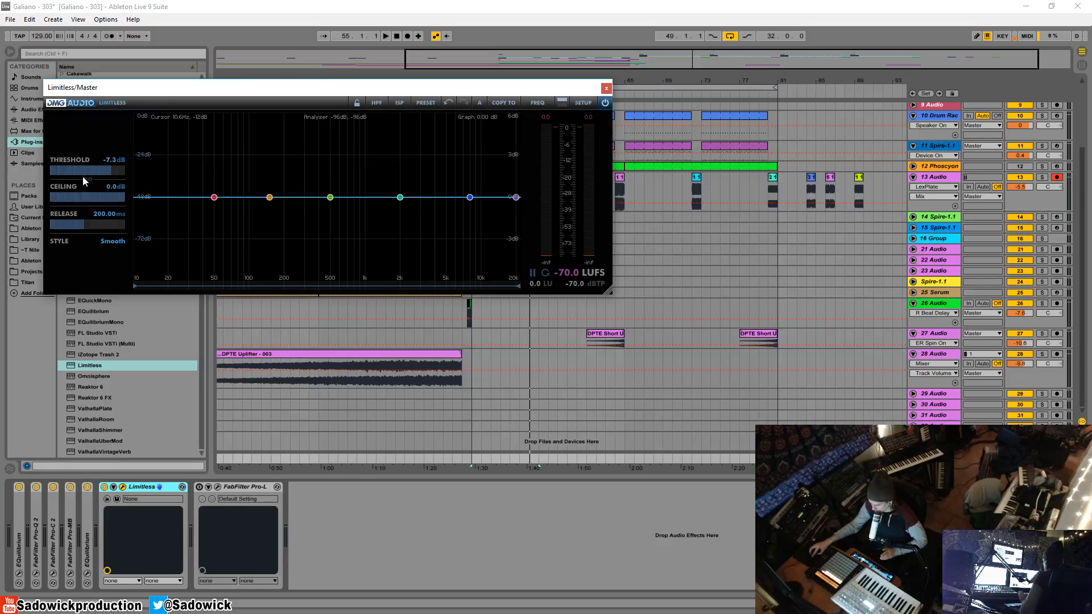
pyautogui.moveTo(92, 182); pyautogui.dragTo(95, 184)
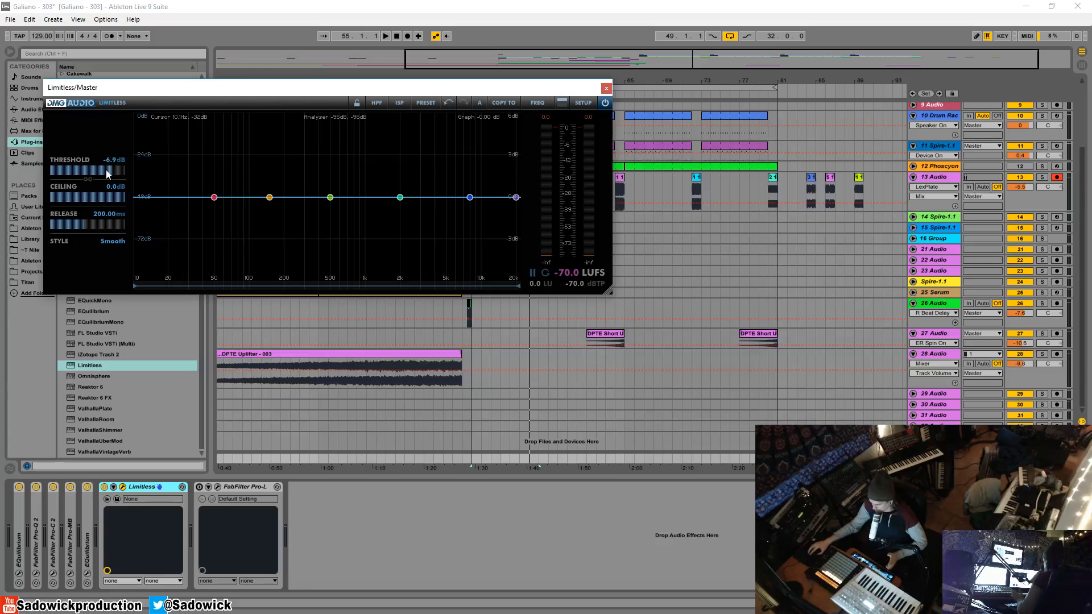
# Play the drop, switching from Limitless to Pro-L and back to compare them, and stop playback.
pyautogui.press('space')
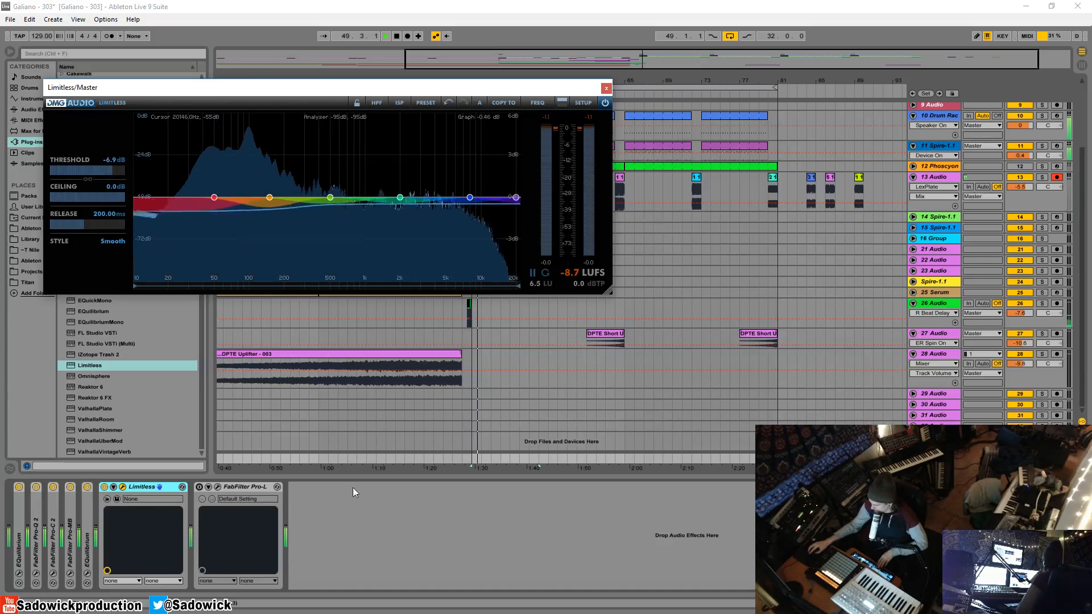
pyautogui.click(104, 487)
pyautogui.click(199, 487)
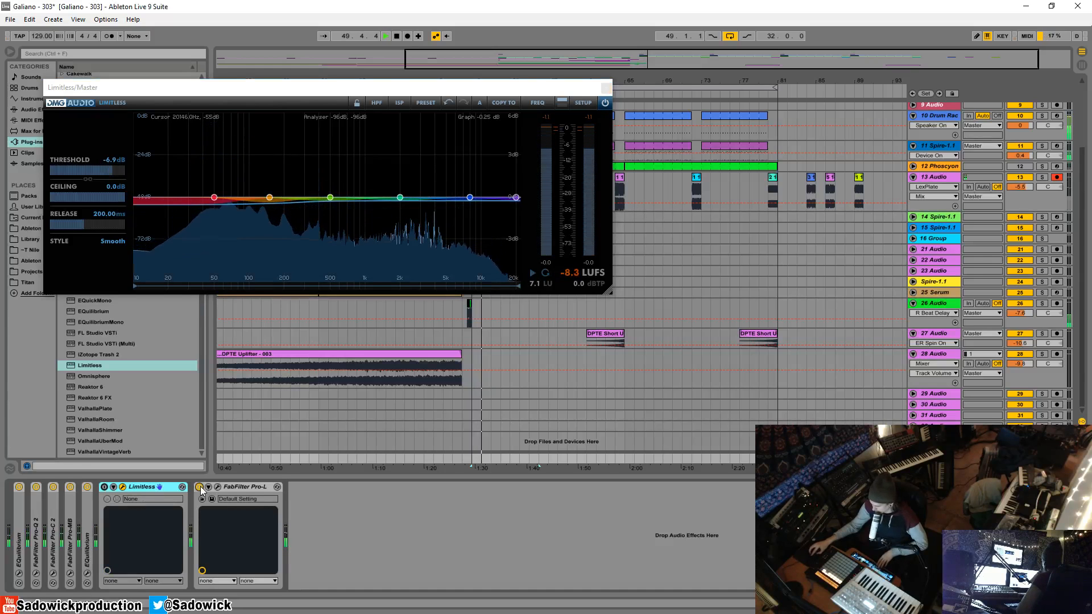
pyautogui.click(199, 487)
pyautogui.click(104, 487)
pyautogui.press('space')
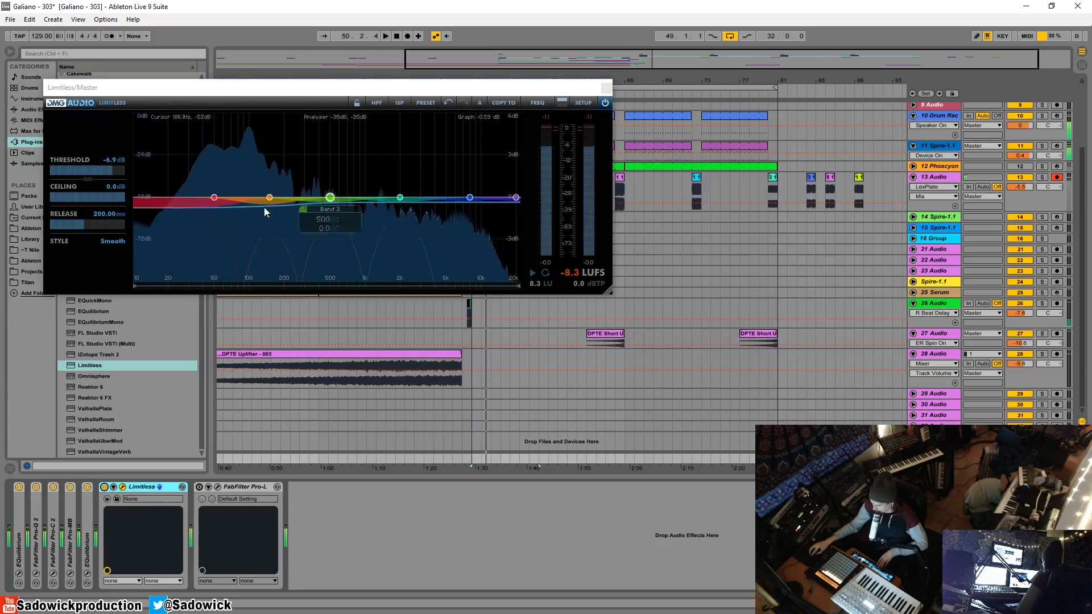
pyautogui.press('space')
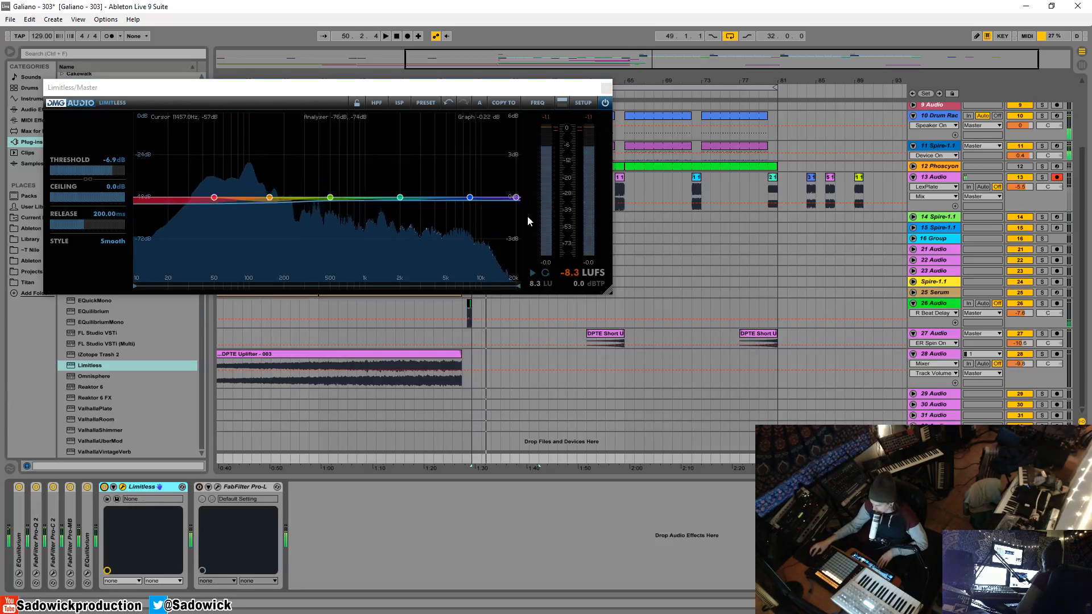
# Show Limitless's advanced multiband section and change its limiting style to Transparent.
pyautogui.click(562, 102)
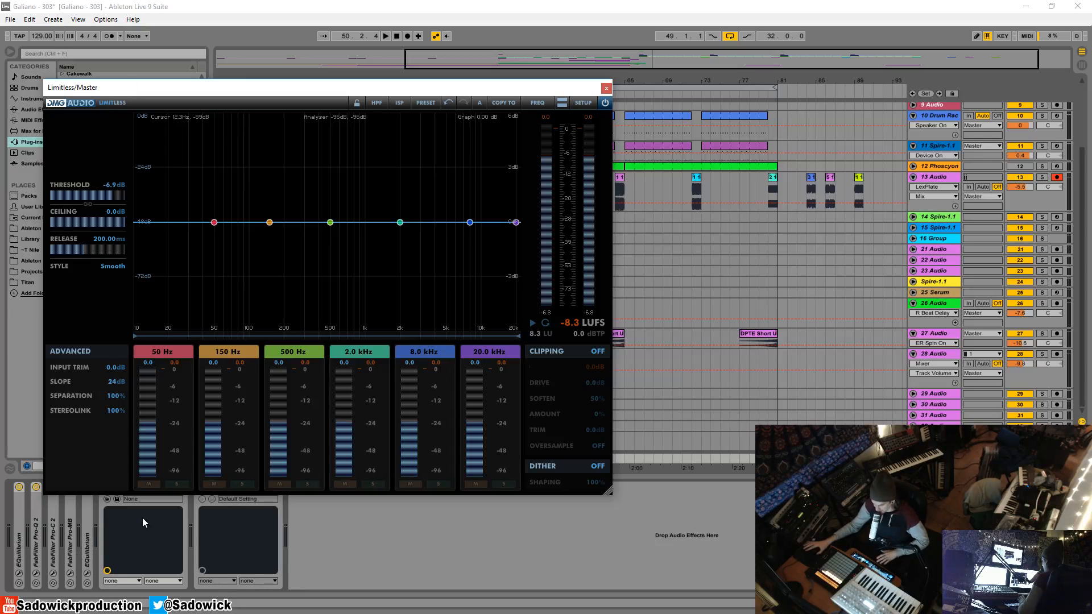
pyautogui.moveTo(189, 90)
pyautogui.mouseDown()
pyautogui.moveTo(190, 105)
pyautogui.moveTo(203, 83)
pyautogui.mouseUp()
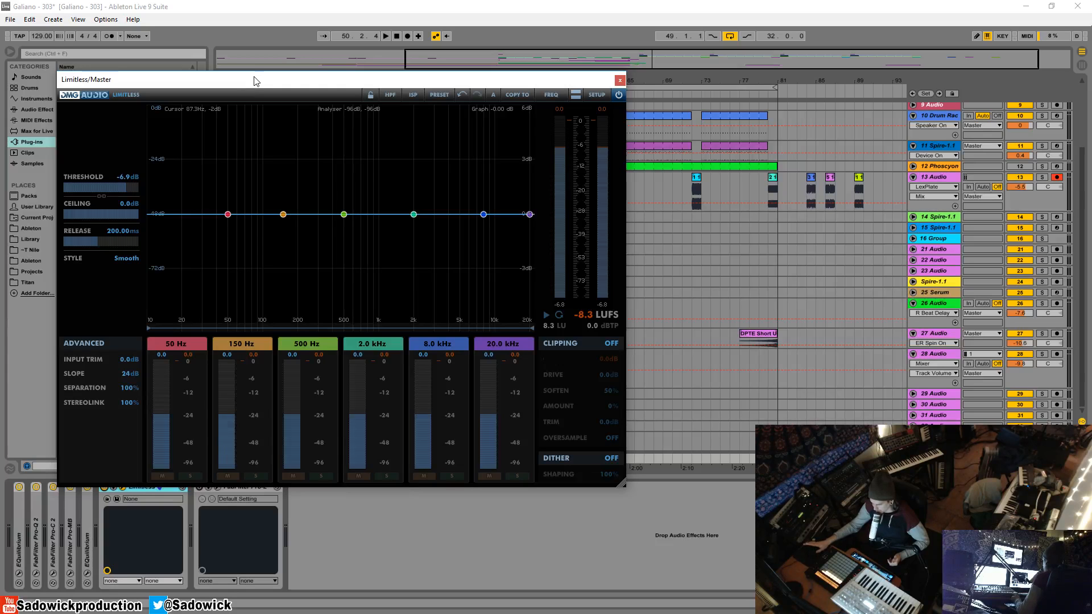
pyautogui.moveTo(327, 83)
pyautogui.mouseDown()
pyautogui.moveTo(352, 93)
pyautogui.moveTo(330, 99)
pyautogui.mouseUp()
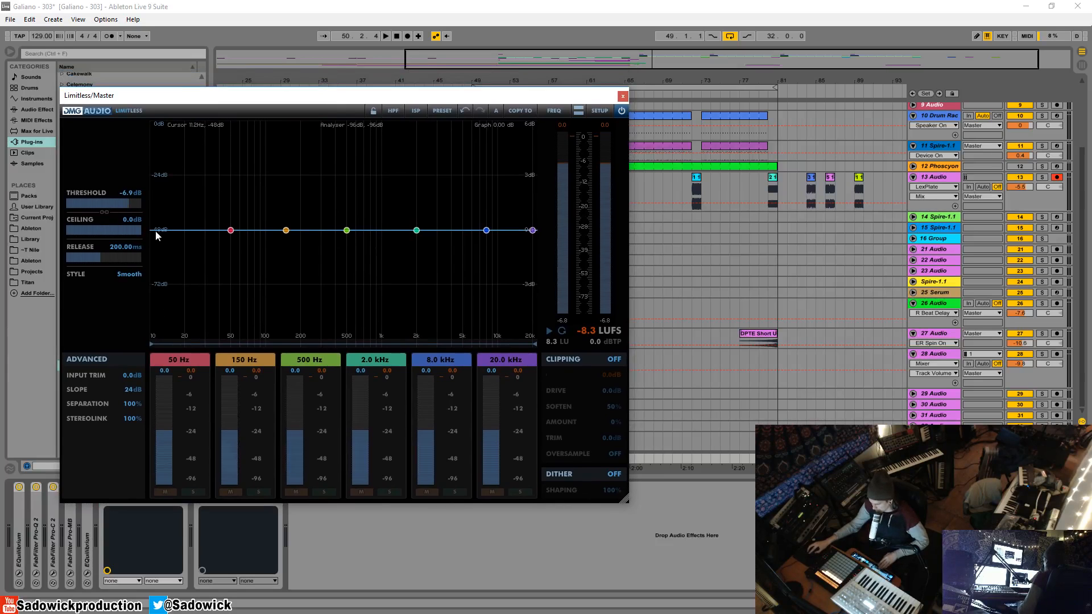
pyautogui.click(129, 275)
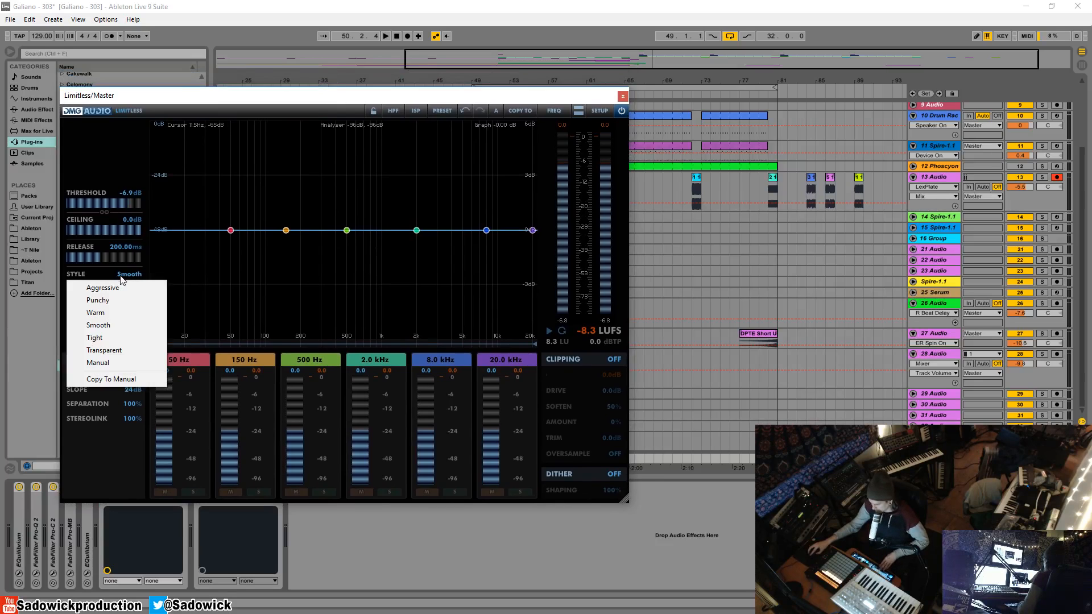
pyautogui.click(138, 351)
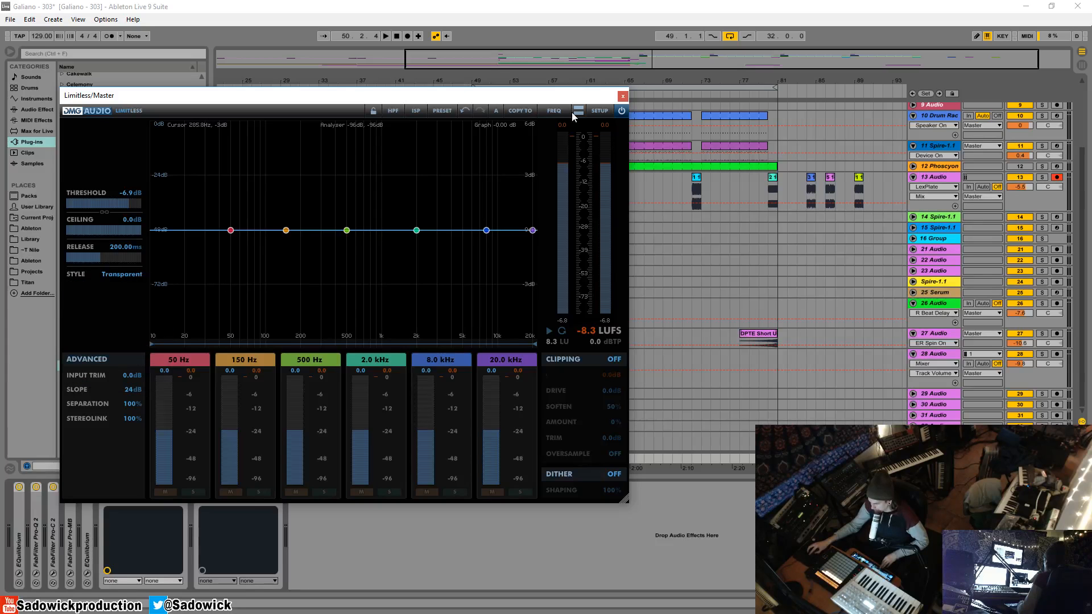
# Switch Limitless's graph to the Time view and play the drop from bar 49 to watch the limited peaks, then stop playback.
pyautogui.click(552, 114)
pyautogui.click(572, 134)
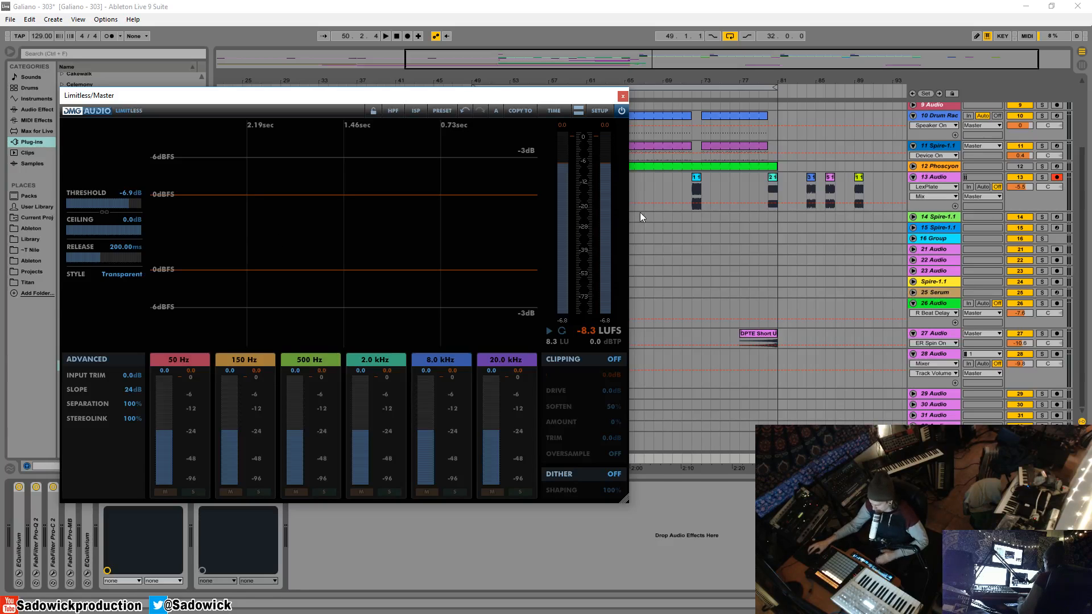
pyautogui.moveTo(461, 93); pyautogui.dragTo(472, 193)
pyautogui.click(490, 125)
pyautogui.press('space')
pyautogui.moveTo(524, 198); pyautogui.dragTo(513, 136)
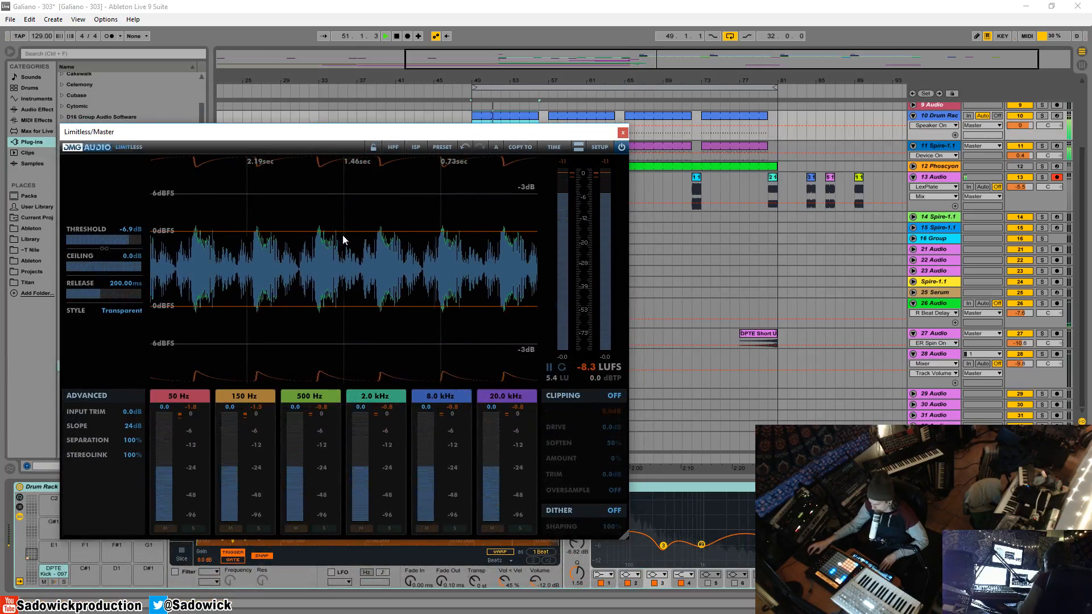
pyautogui.press('space')
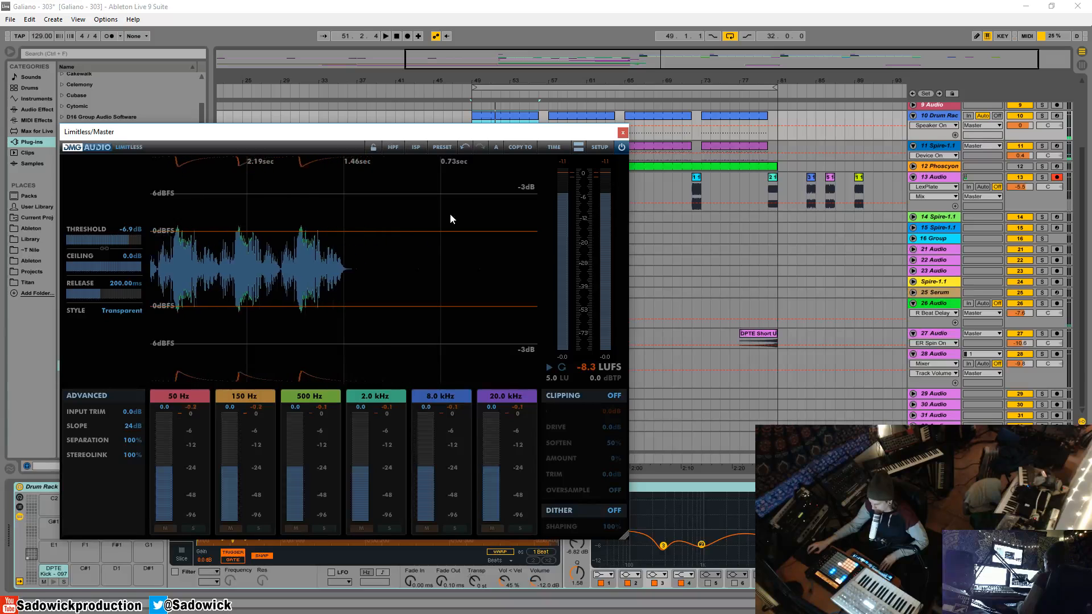
# Reopen Limitless from the master track, lower its ceiling to -1.0 dB and close its window.
pyautogui.click(623, 132)
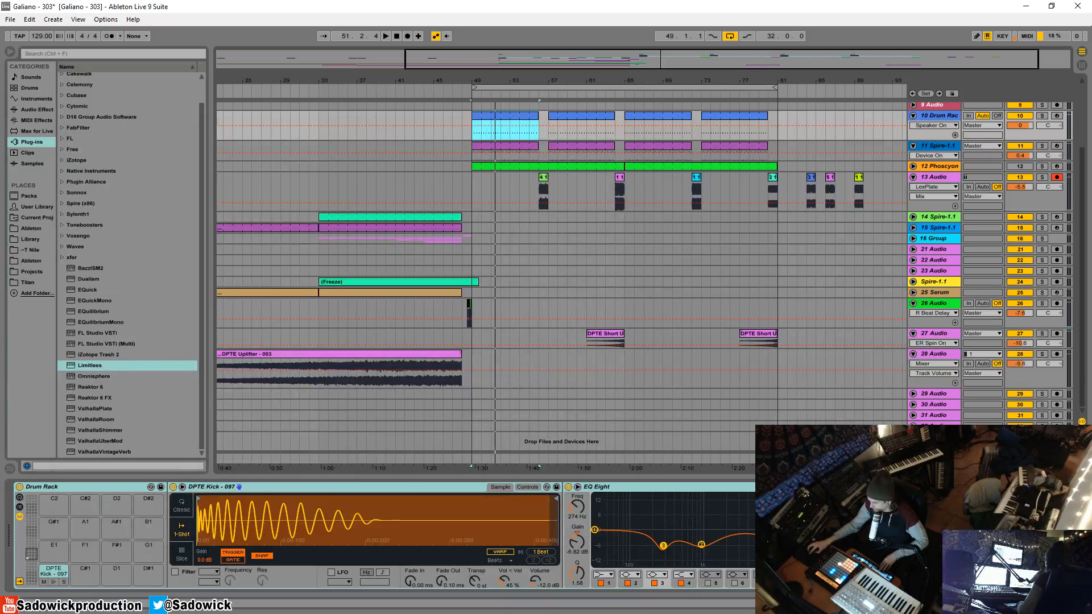
pyautogui.click(934, 458)
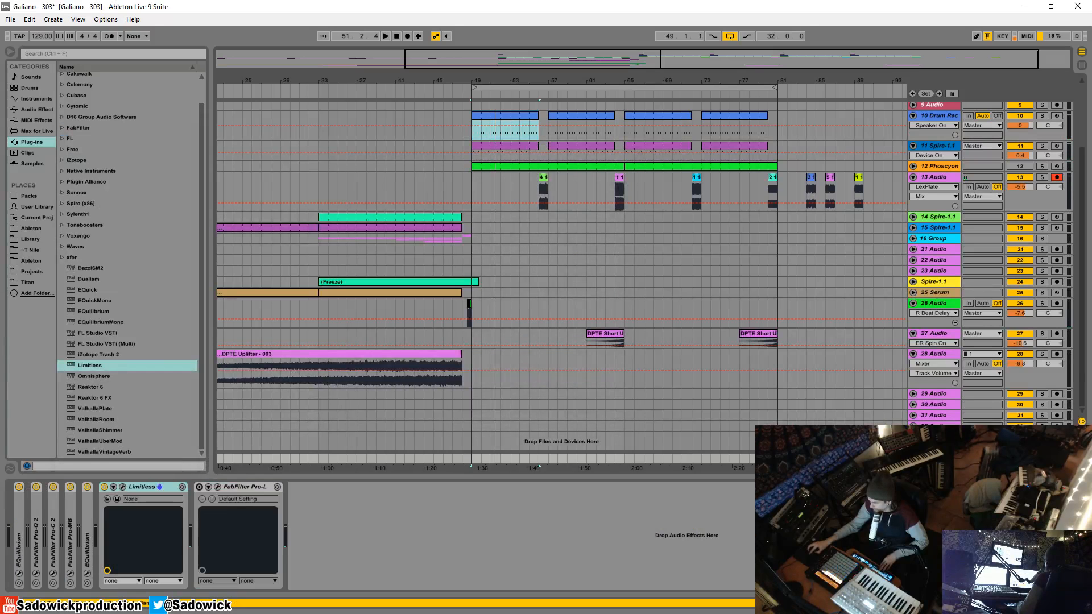
pyautogui.click(122, 488)
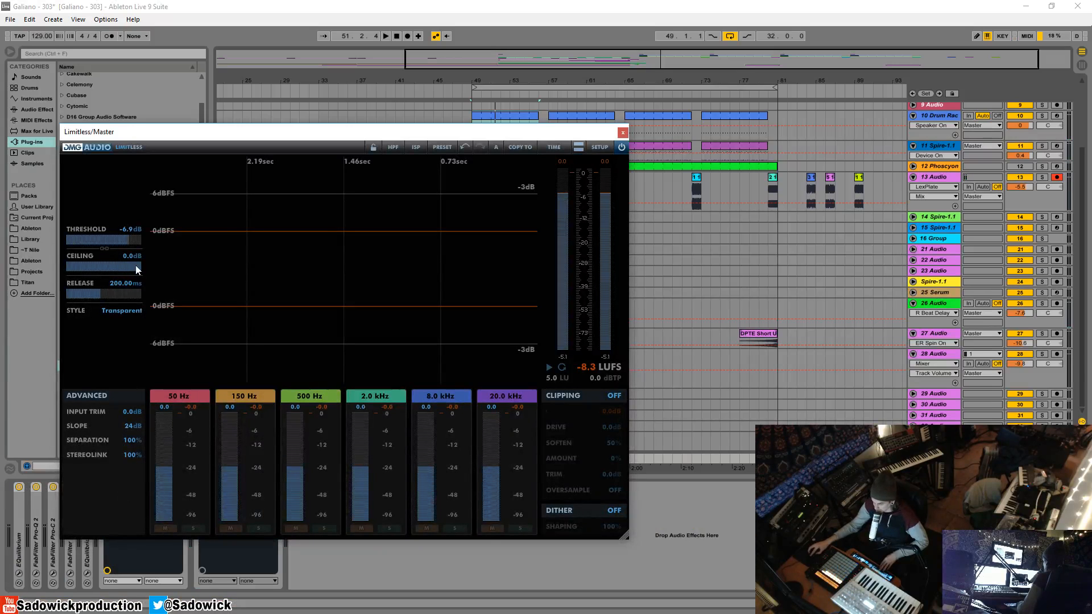
pyautogui.moveTo(120, 266); pyautogui.dragTo(100, 268)
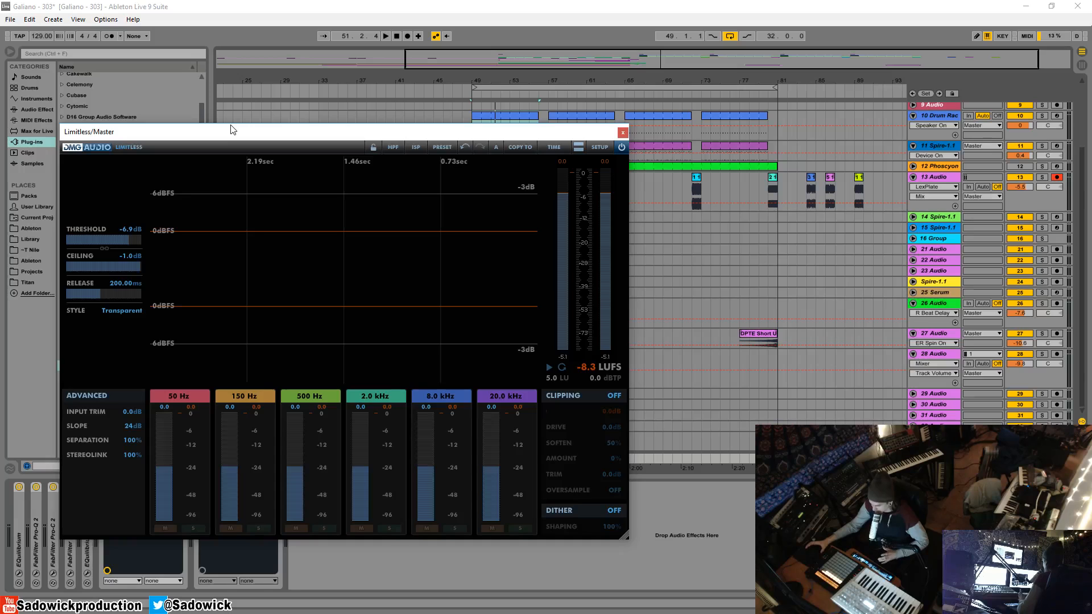
pyautogui.click(622, 133)
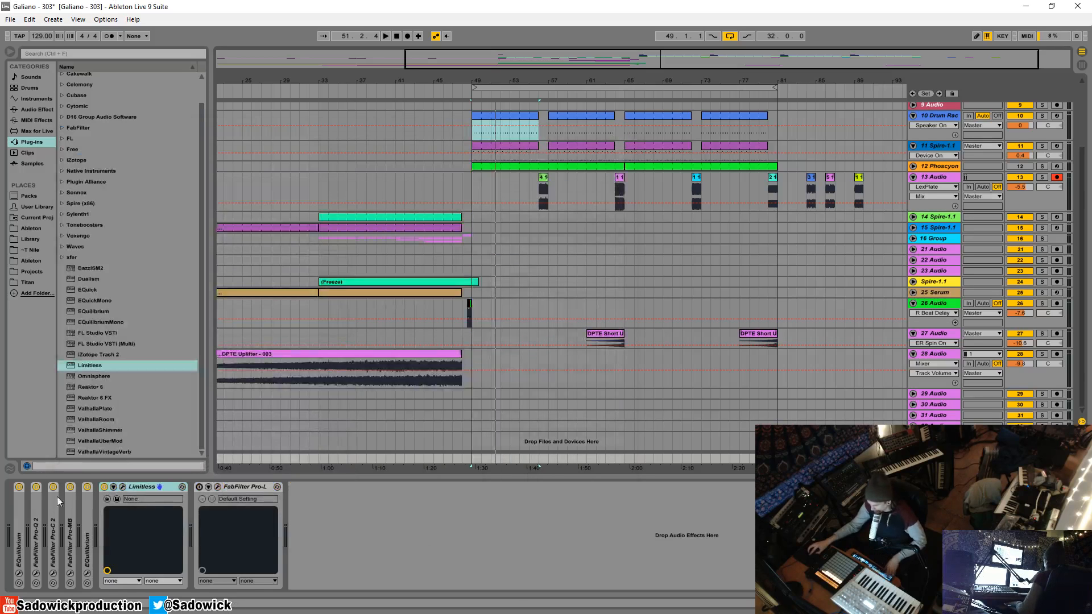
# Fold the Limitless device and bypass the master chain's EQuilibrium, Pro-Q 2, Pro-C 2, Pro-MB and Limitless devices.
pyautogui.doubleClick(141, 486)
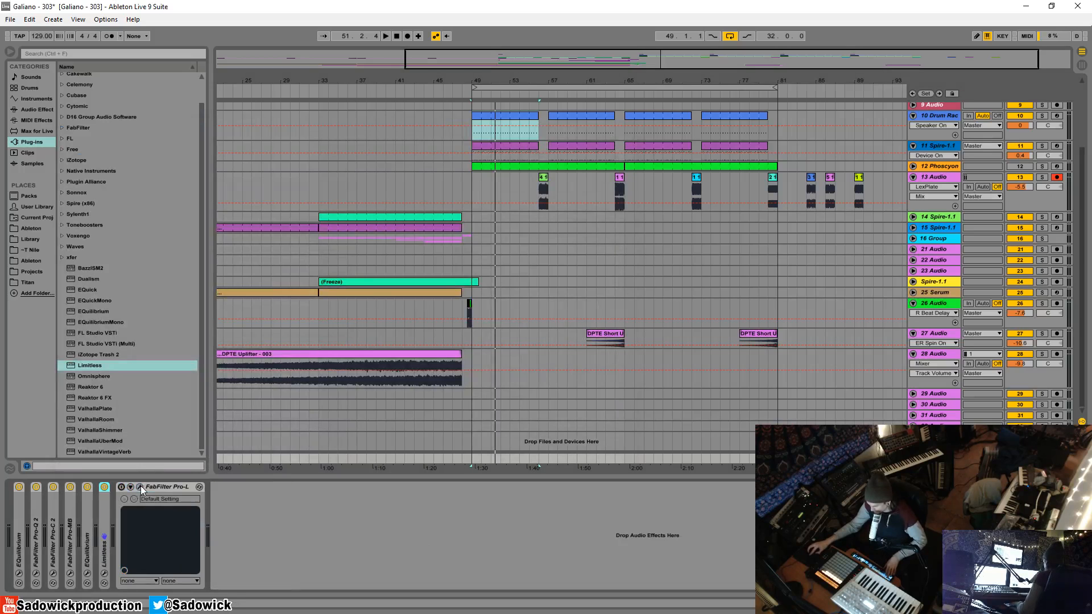
pyautogui.click(19, 487)
pyautogui.click(53, 486)
pyautogui.click(70, 487)
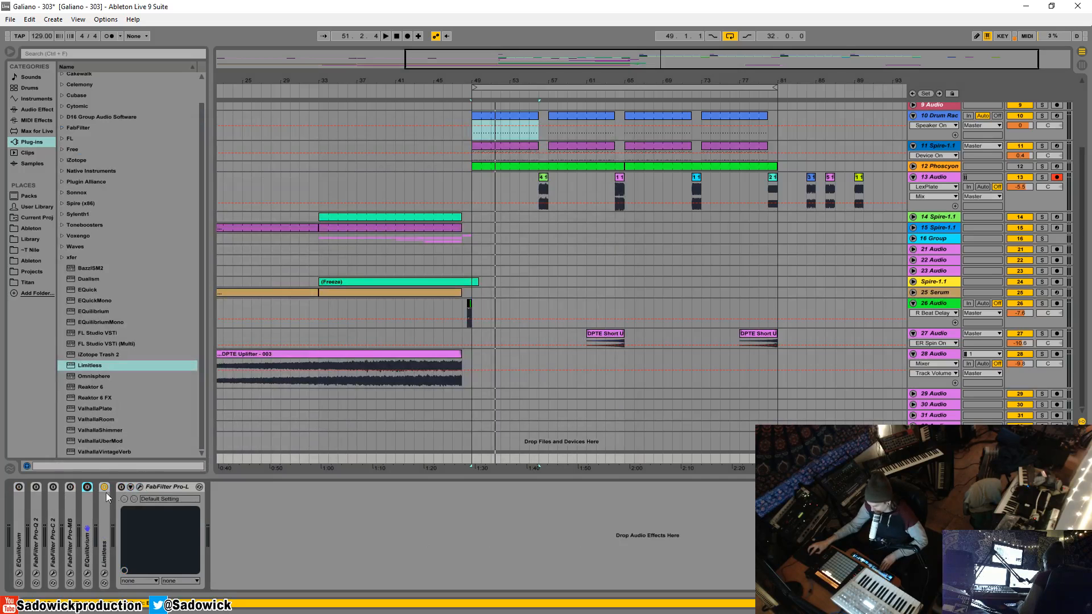
# Loop two bars from bar 51 and, while they play, re-enable the master devices one by one up to Limitless.
pyautogui.moveTo(776, 85); pyautogui.dragTo(497, 89)
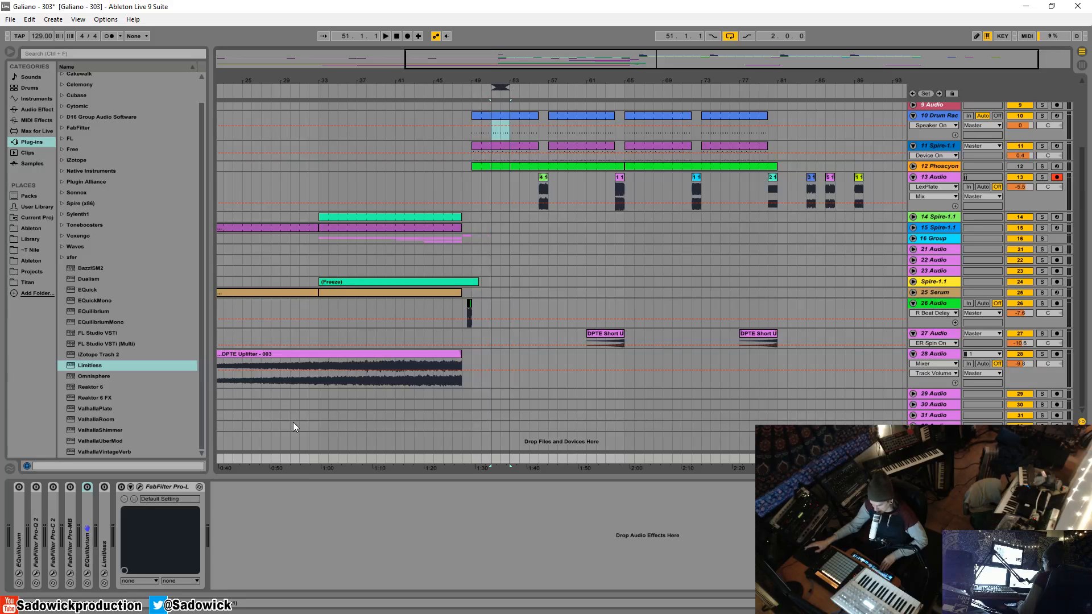
pyautogui.press('space')
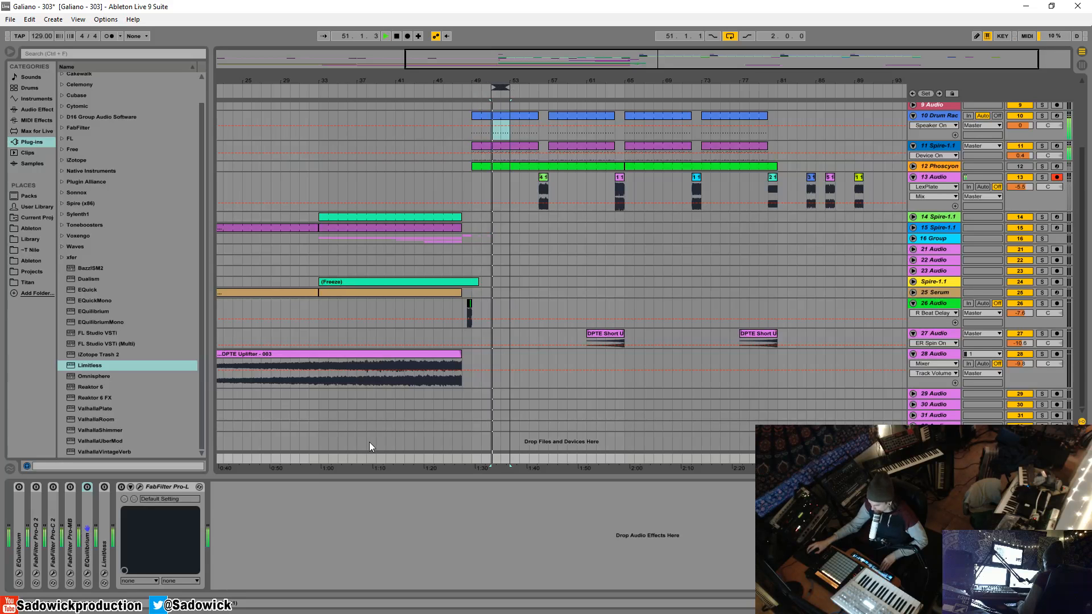
pyautogui.click(36, 488)
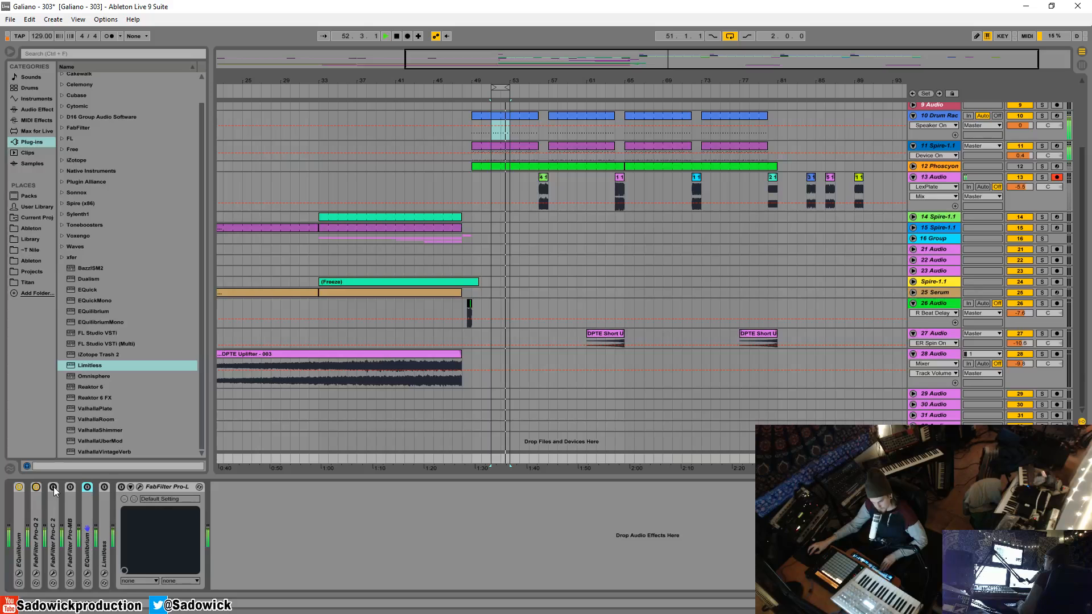
pyautogui.click(53, 487)
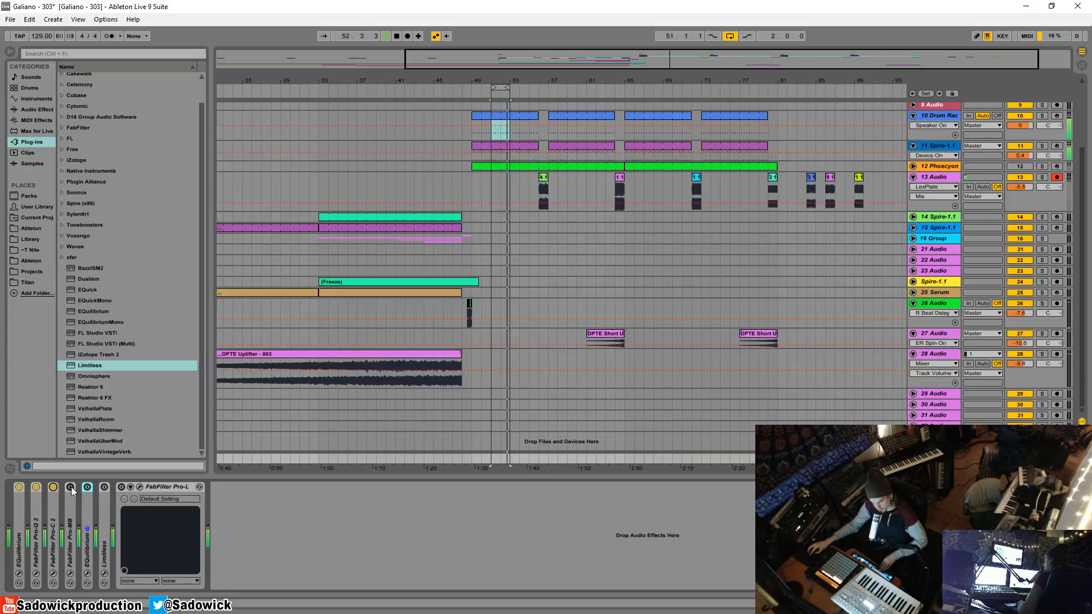
pyautogui.click(105, 488)
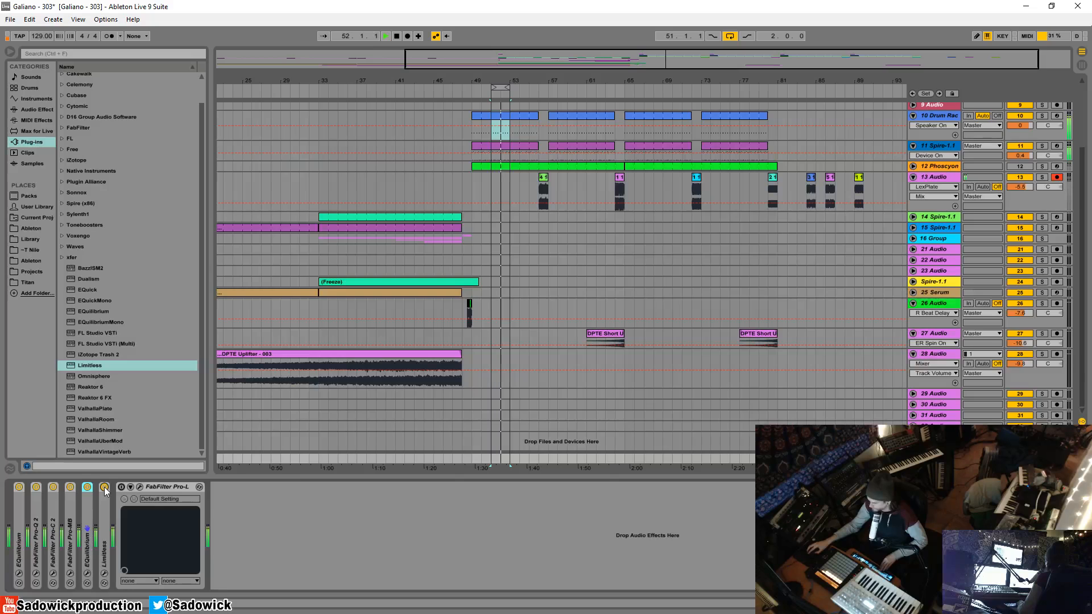
# Swap Limitless for Pro-L and back on the playing loop to compare the limiters, then stop playback.
pyautogui.click(105, 488)
pyautogui.click(121, 487)
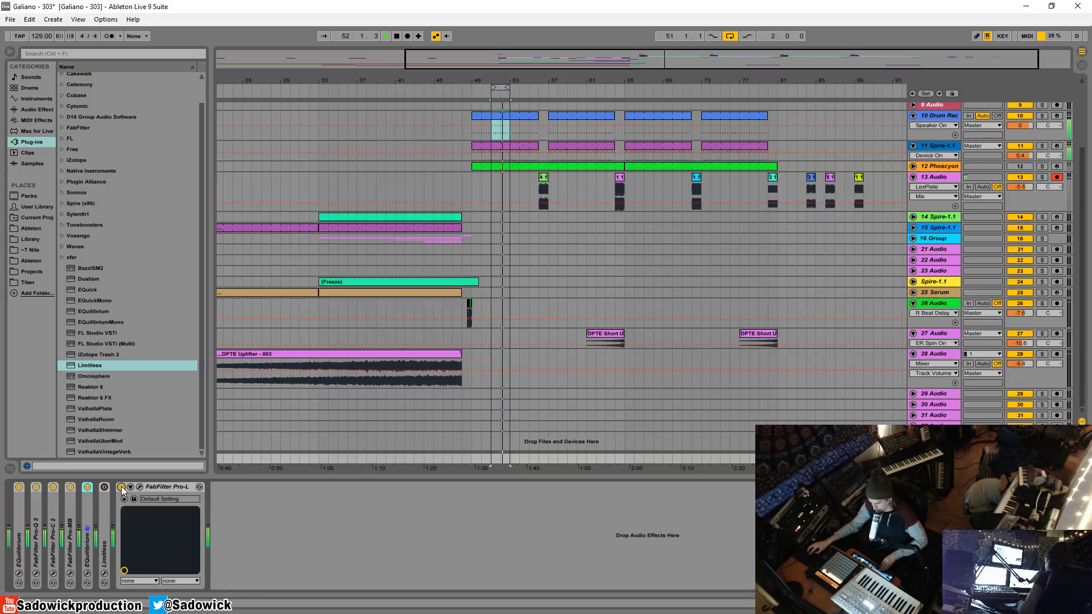
pyautogui.click(121, 487)
pyautogui.click(105, 487)
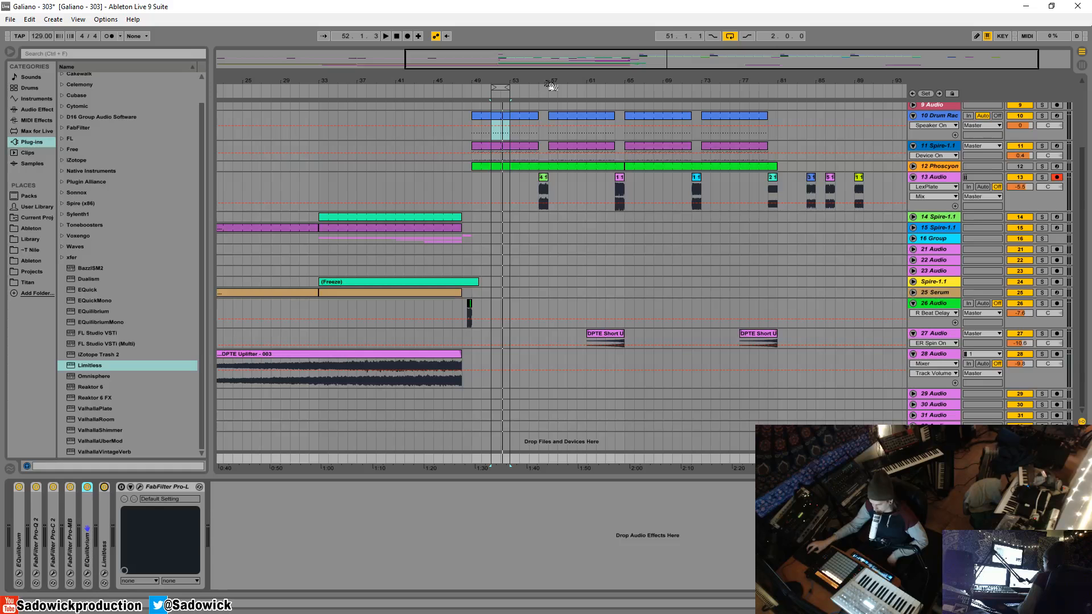
pyautogui.moveTo(554, 80); pyautogui.dragTo(620, 79)
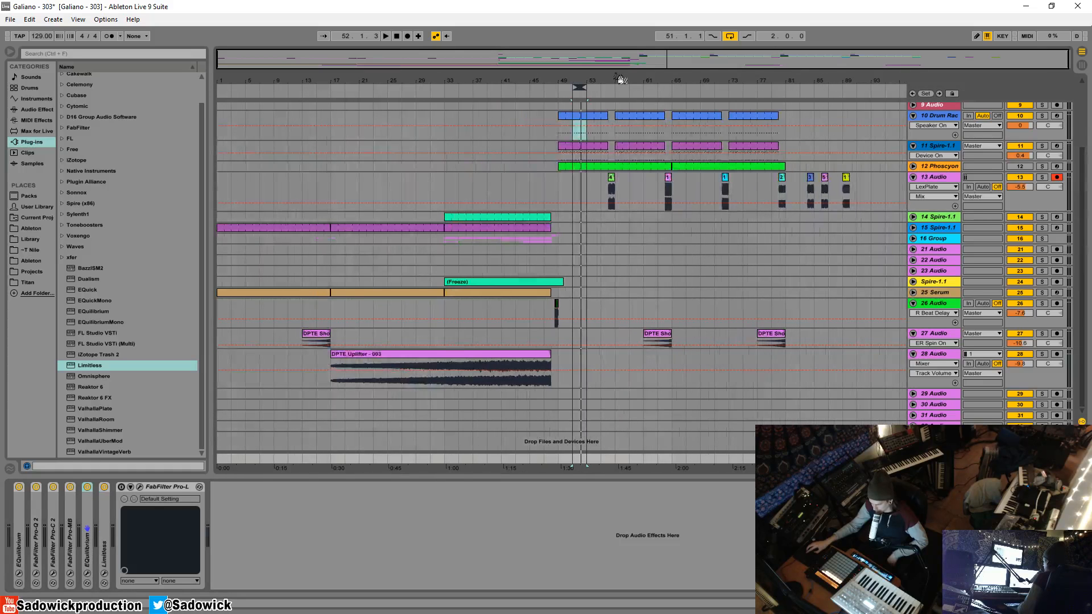